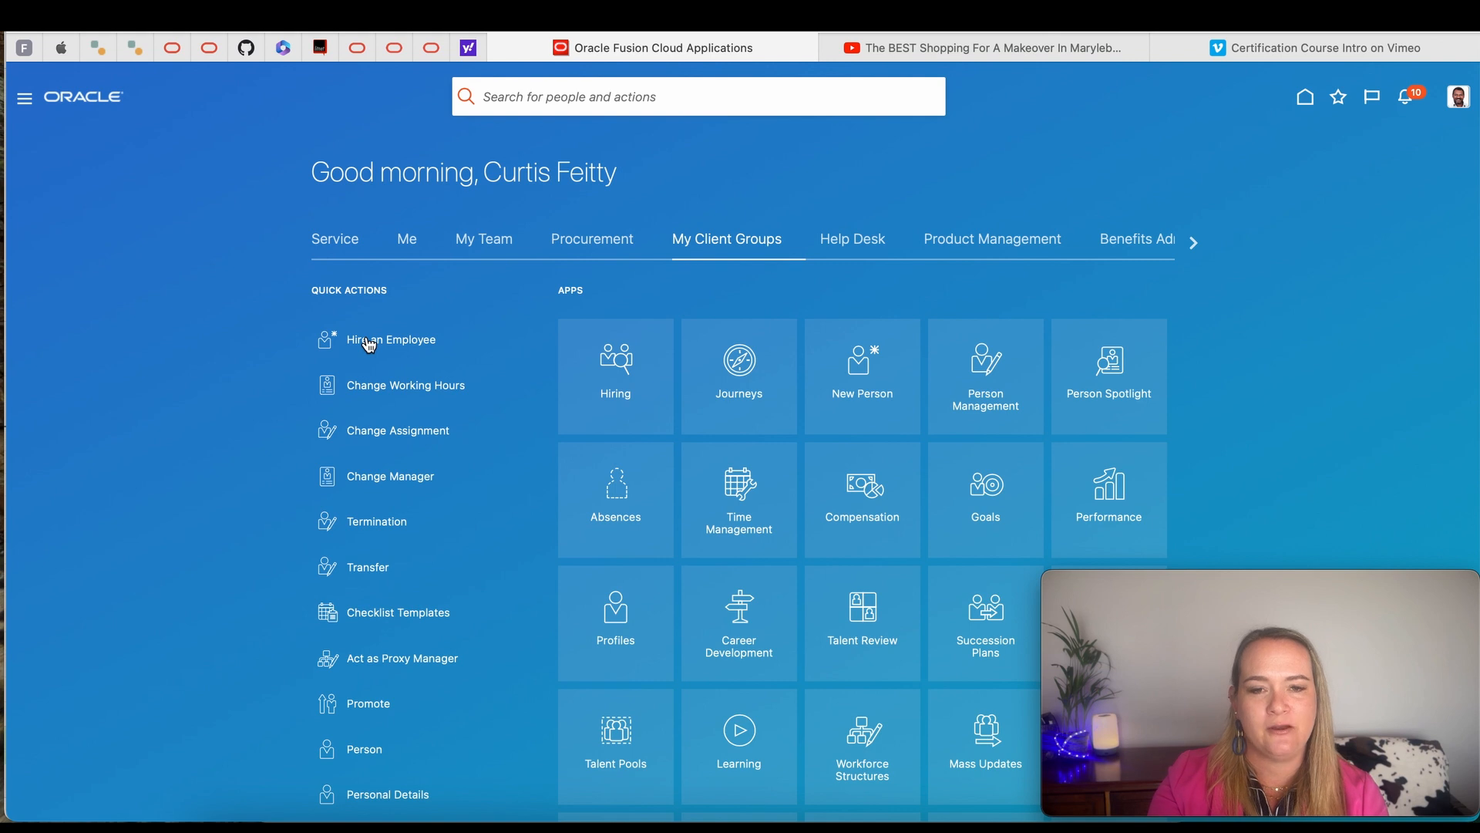
- Start hiring an employee with the preselected info sections, setting hire date 9/12/24, US1 Legal Entity and reason Hire to fill vacant position
left_click(368, 343)
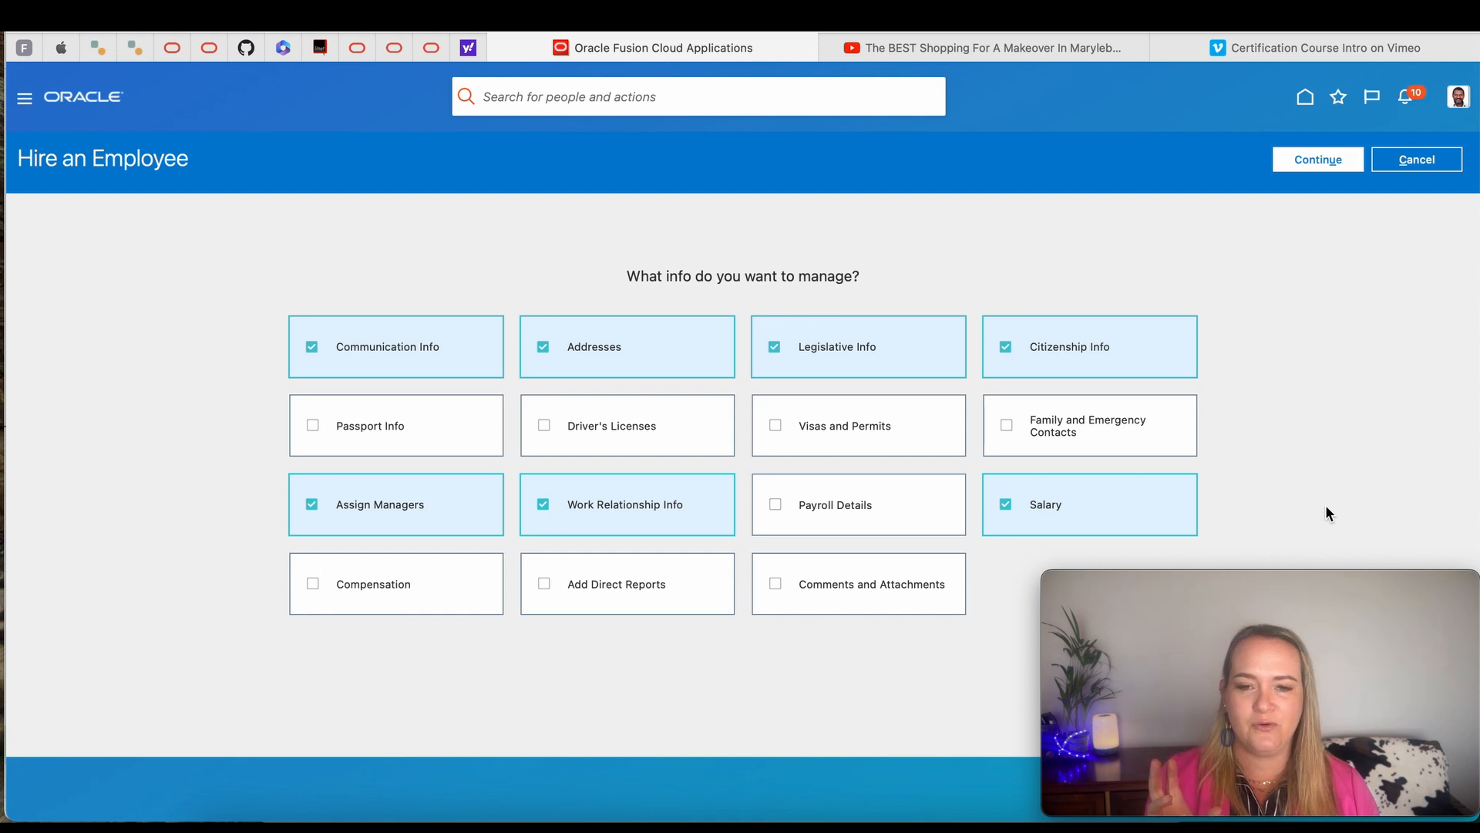
left_click(1329, 157)
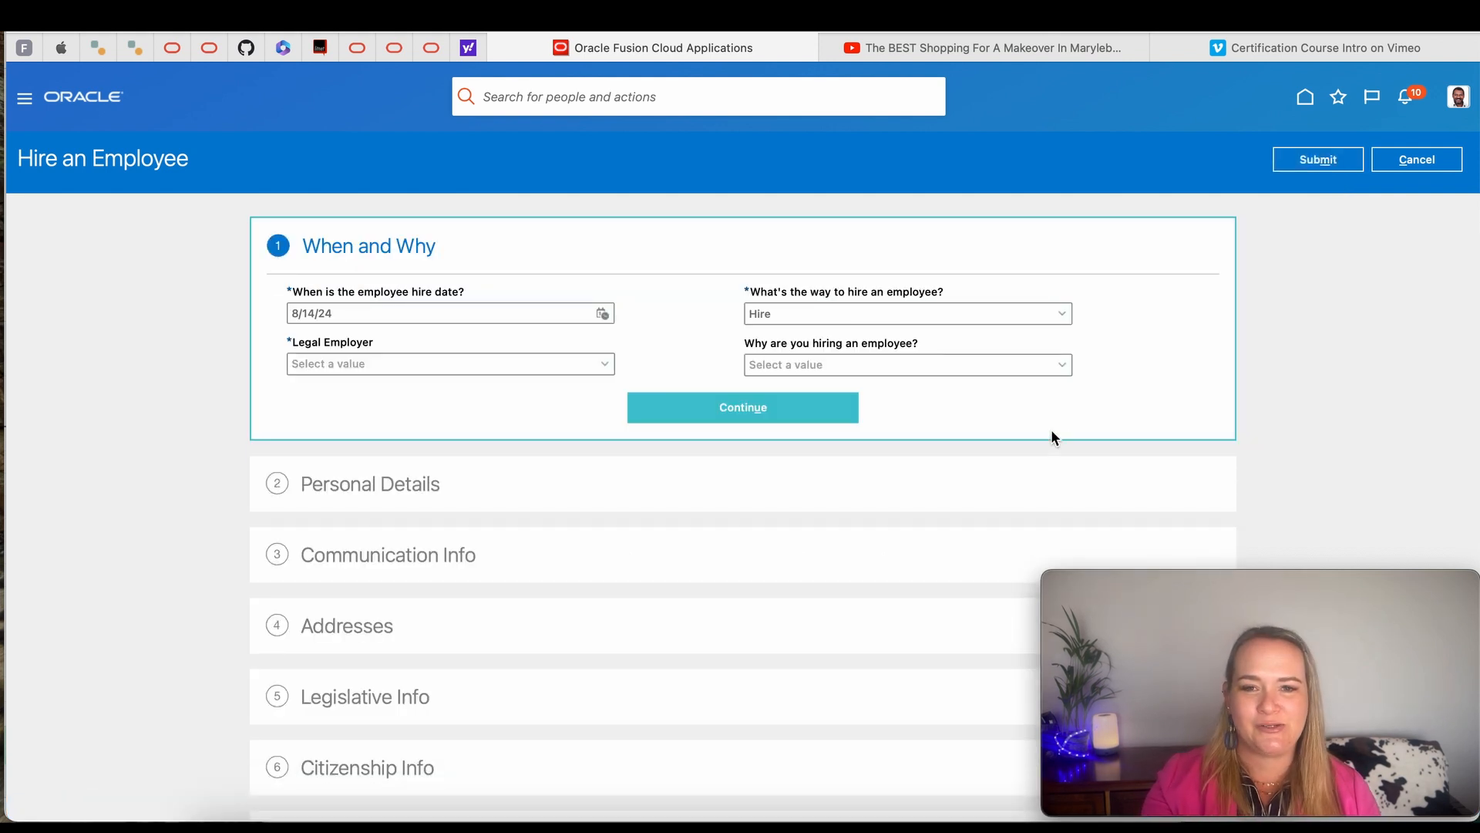
left_click(601, 315)
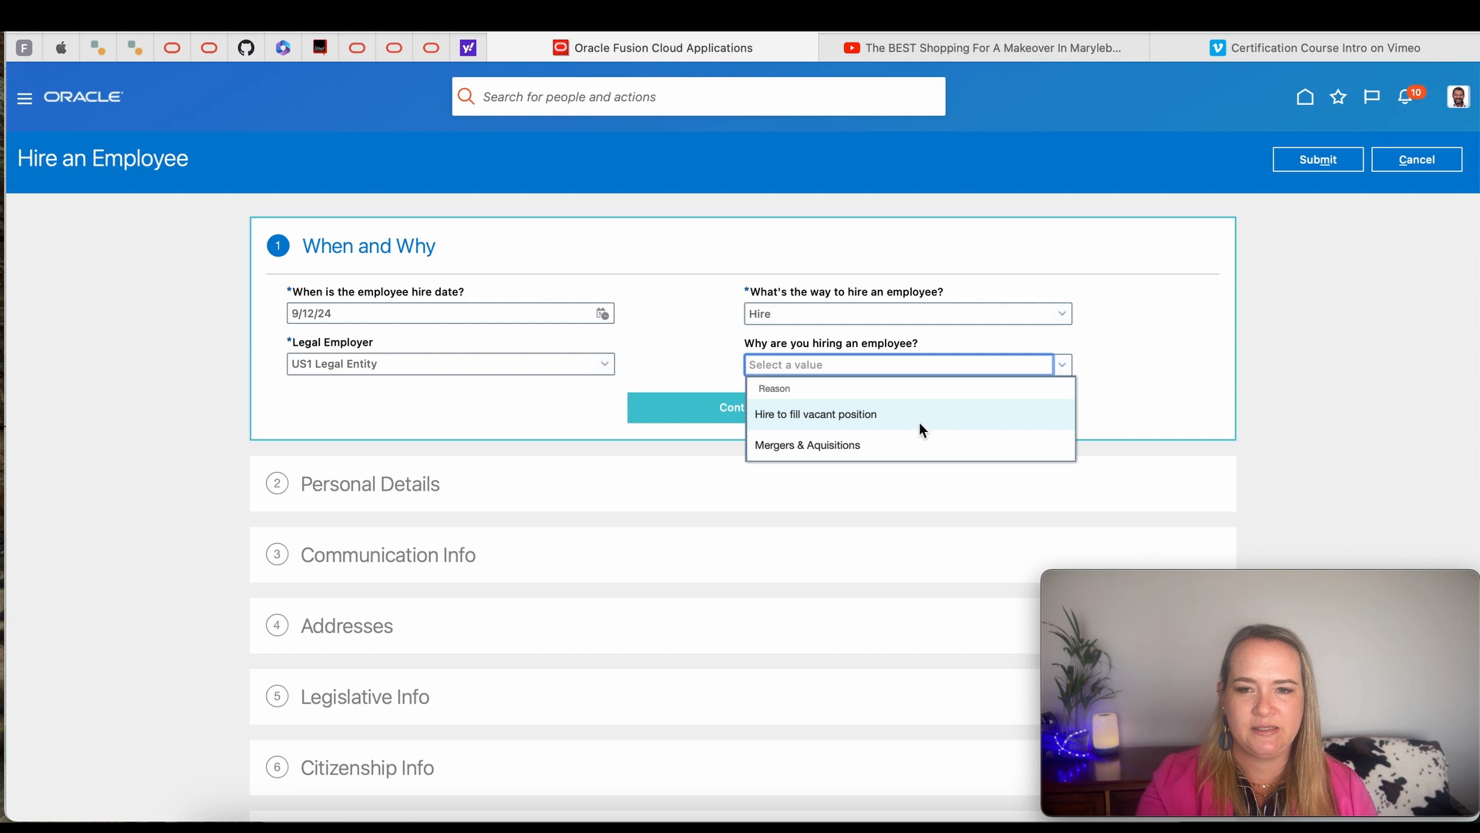
left_click(839, 416)
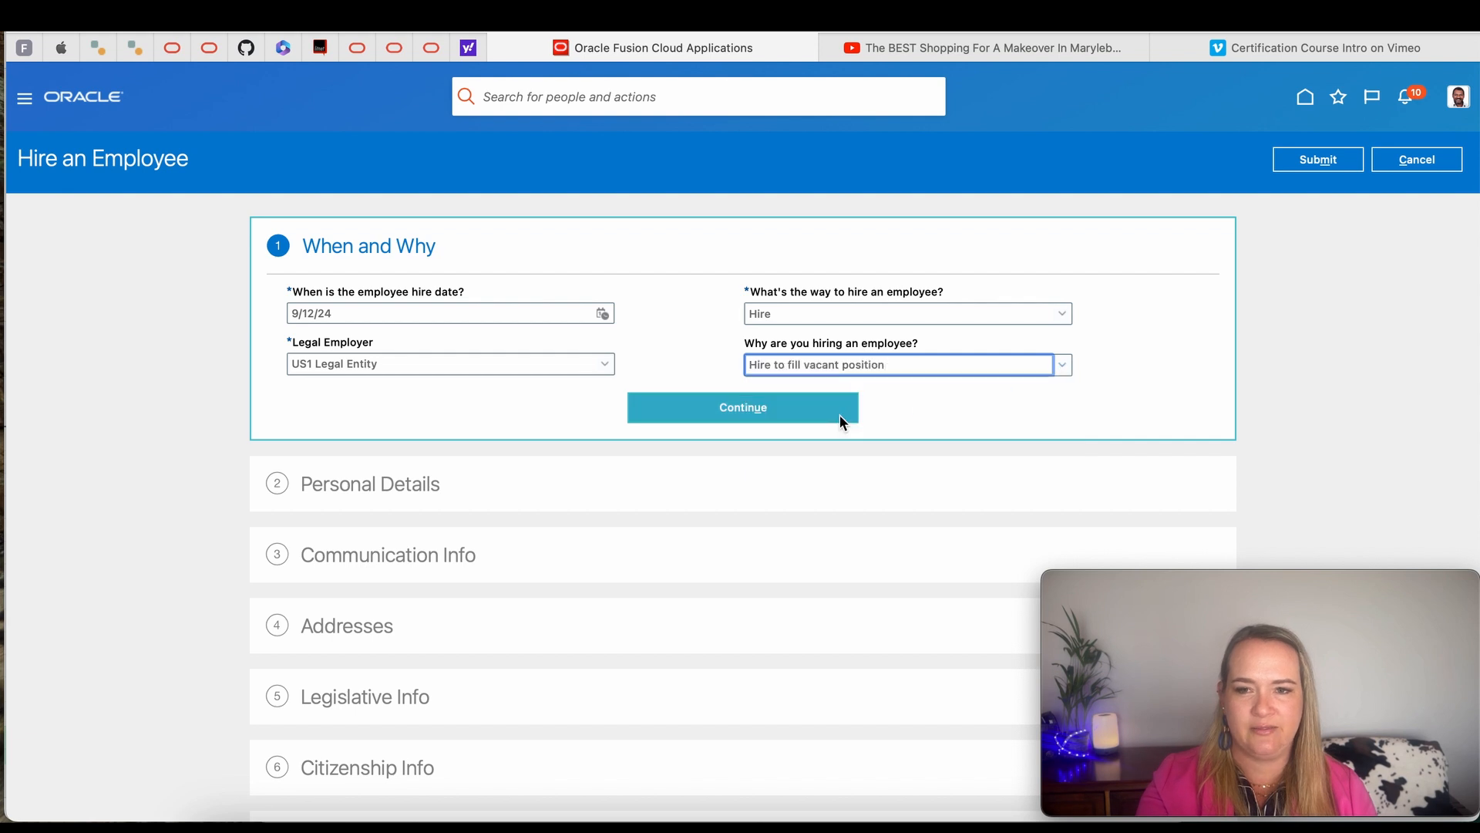
left_click(750, 404)
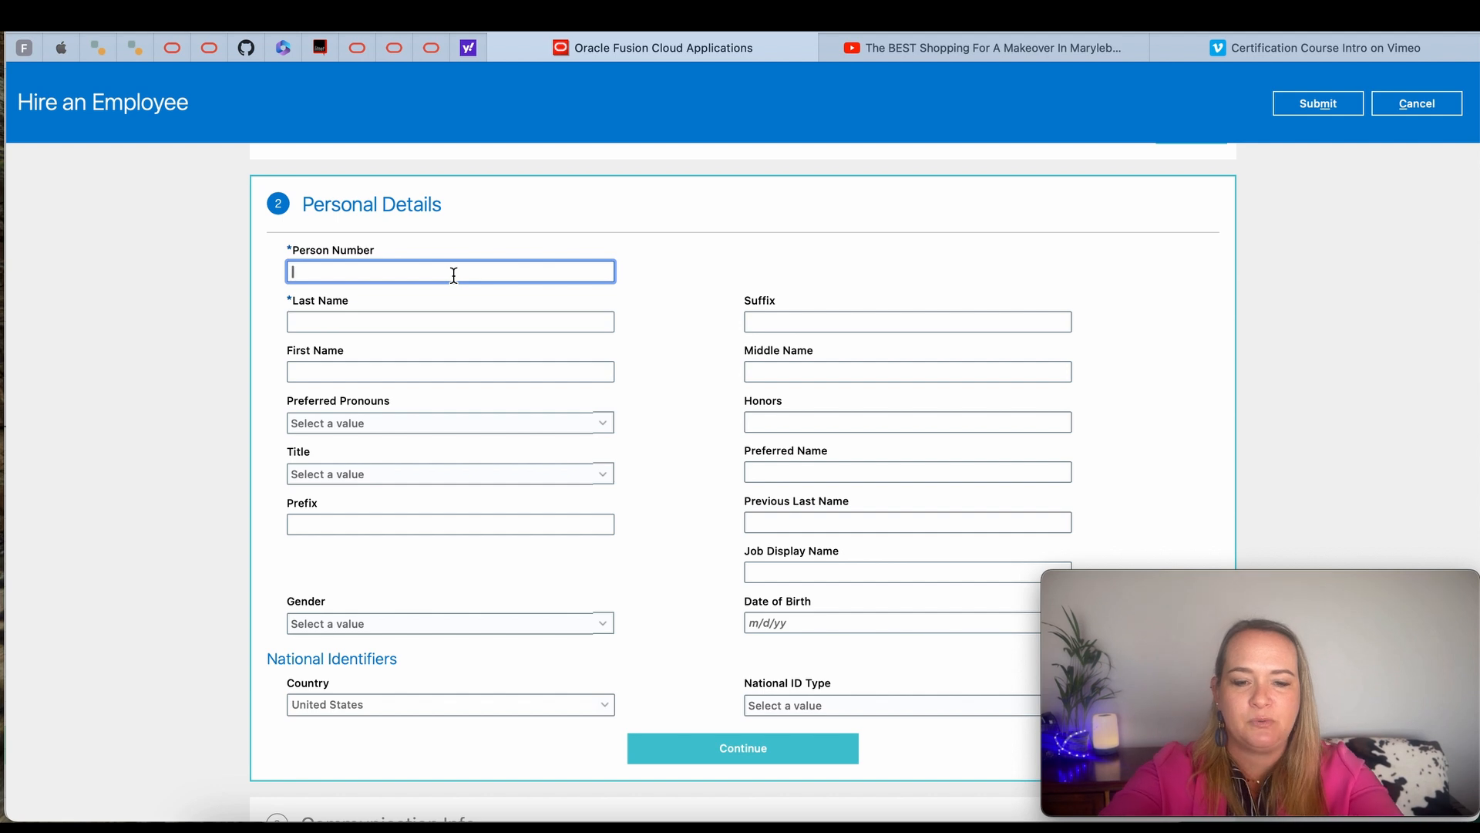
- Enter the person number, full name, date of birth and Social Security Number details, with pronouns (He/Him), title Mr. and gender Male
type("292")
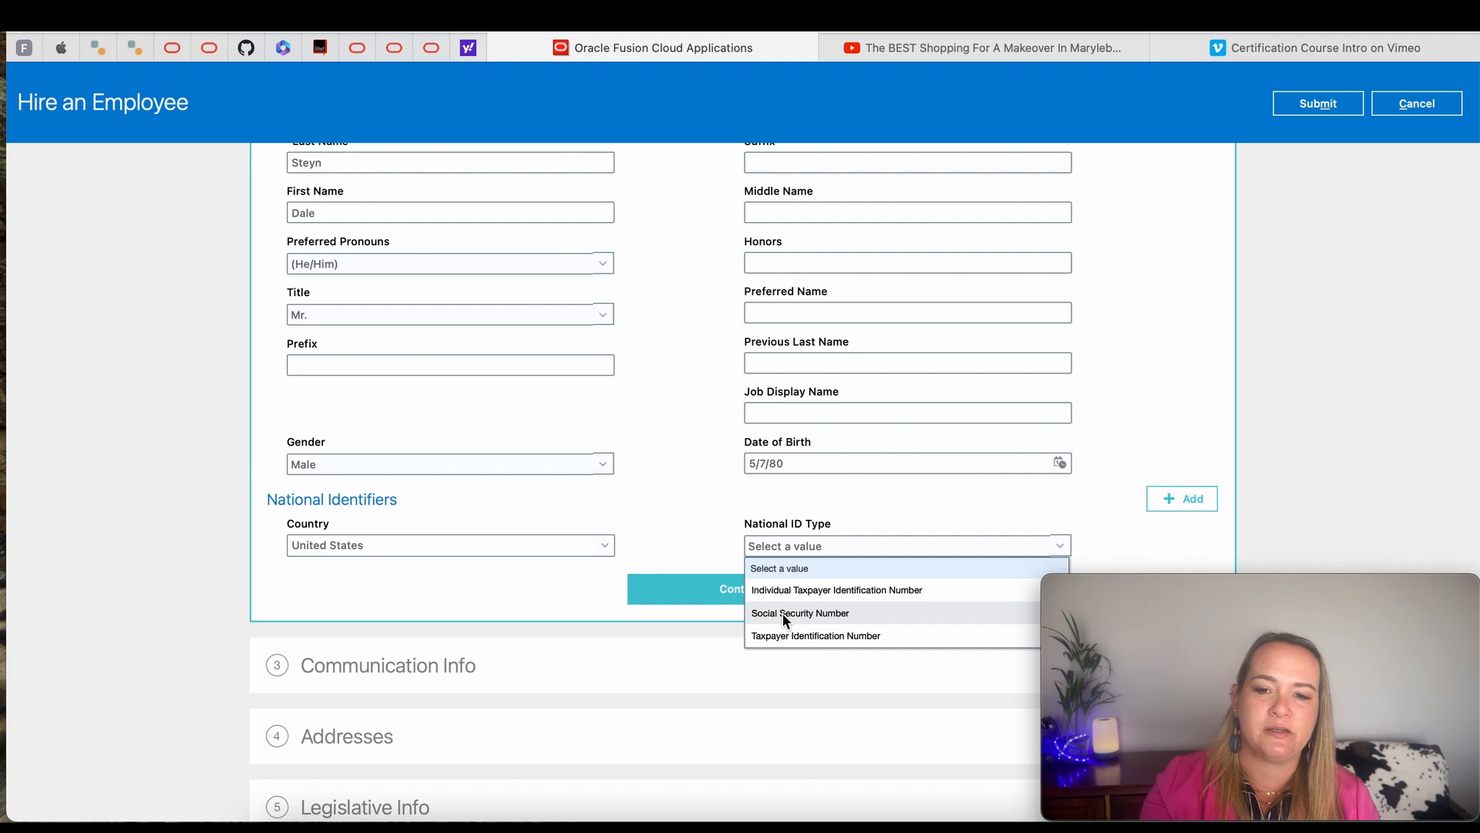
left_click(783, 613)
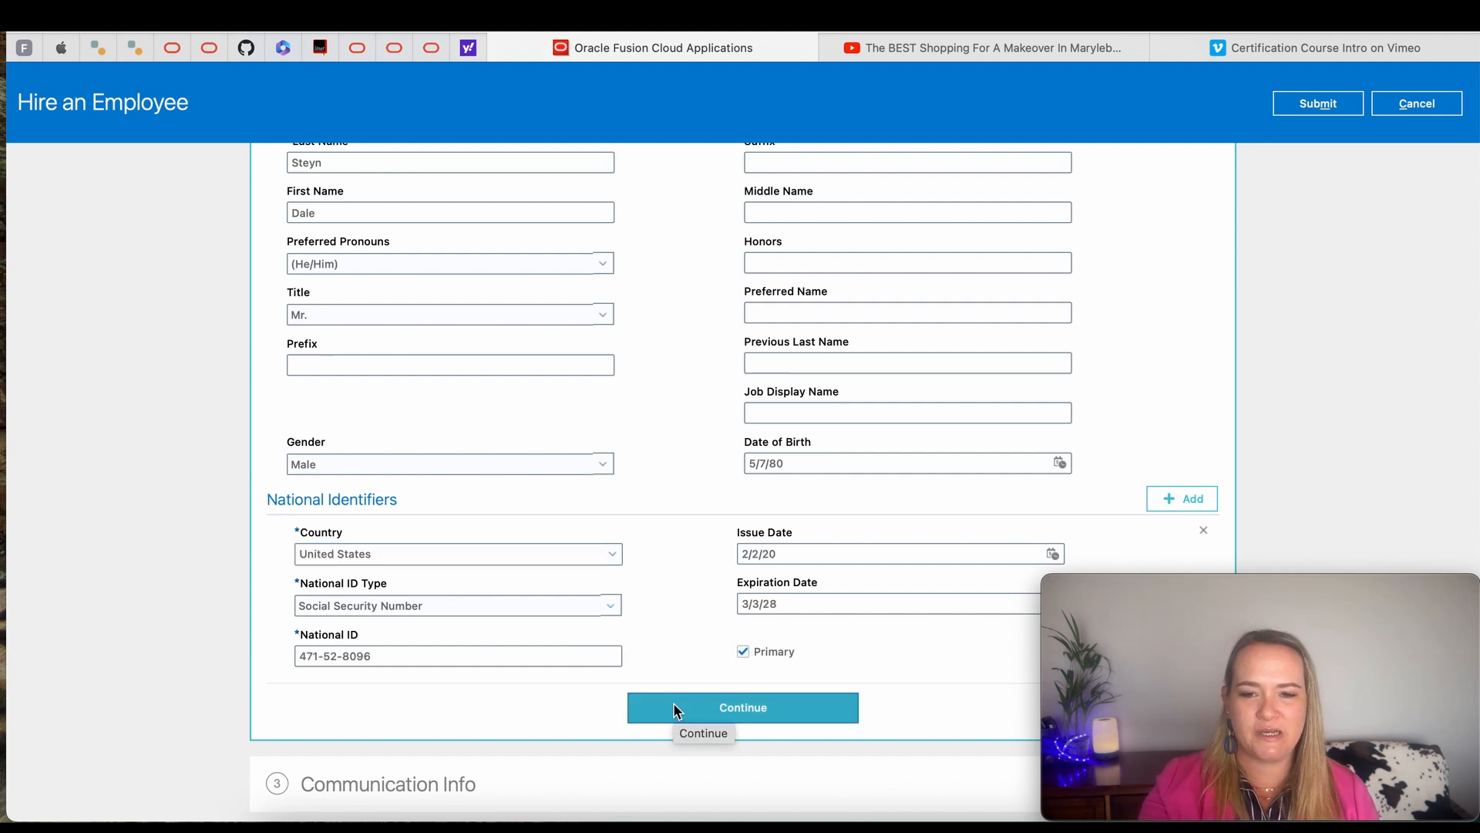
left_click(732, 708)
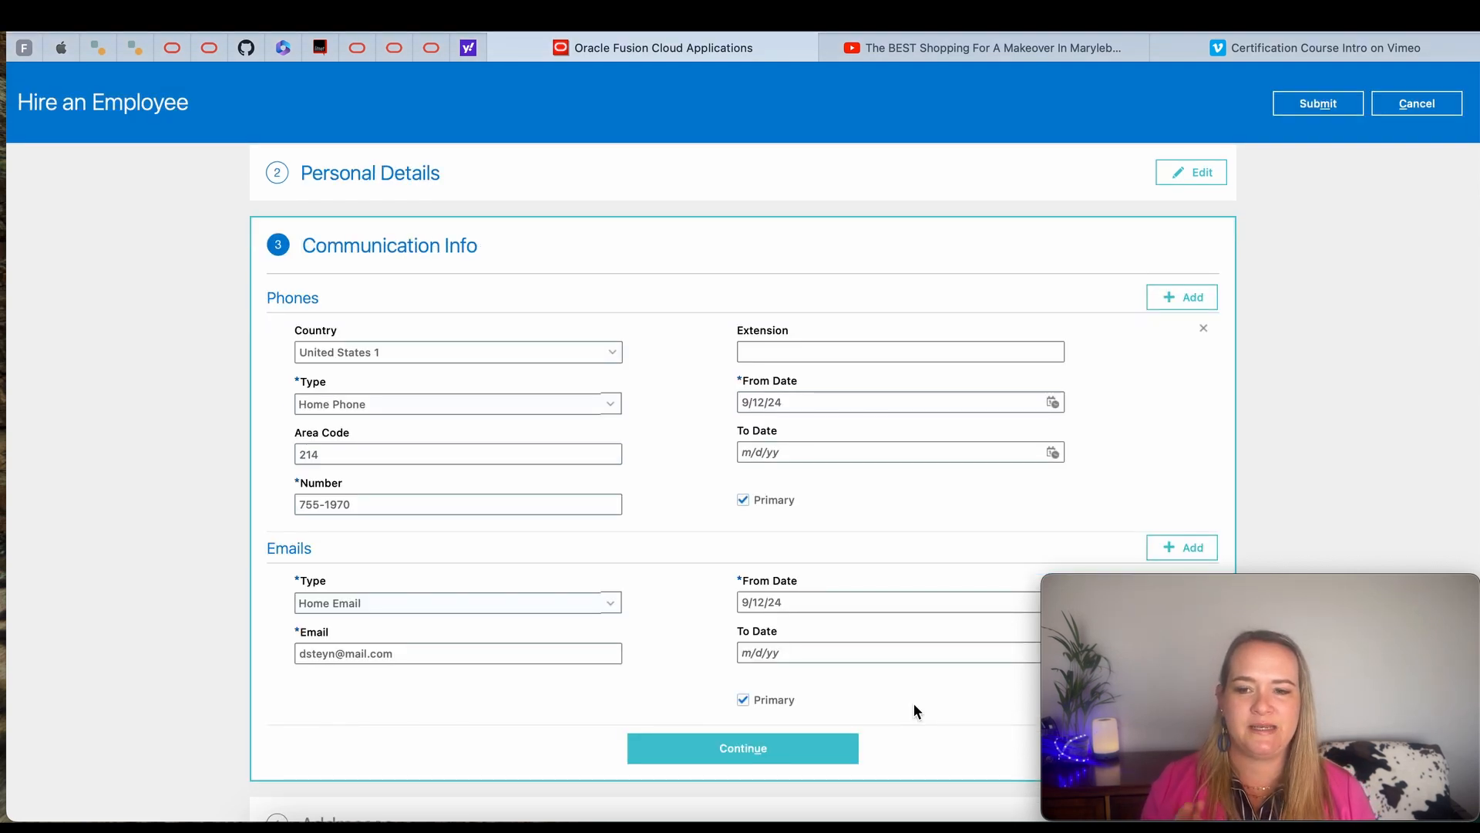
- Complete the communication info with home phone and home email, and fill in the home address using a matching ZIP code entry
left_click(756, 751)
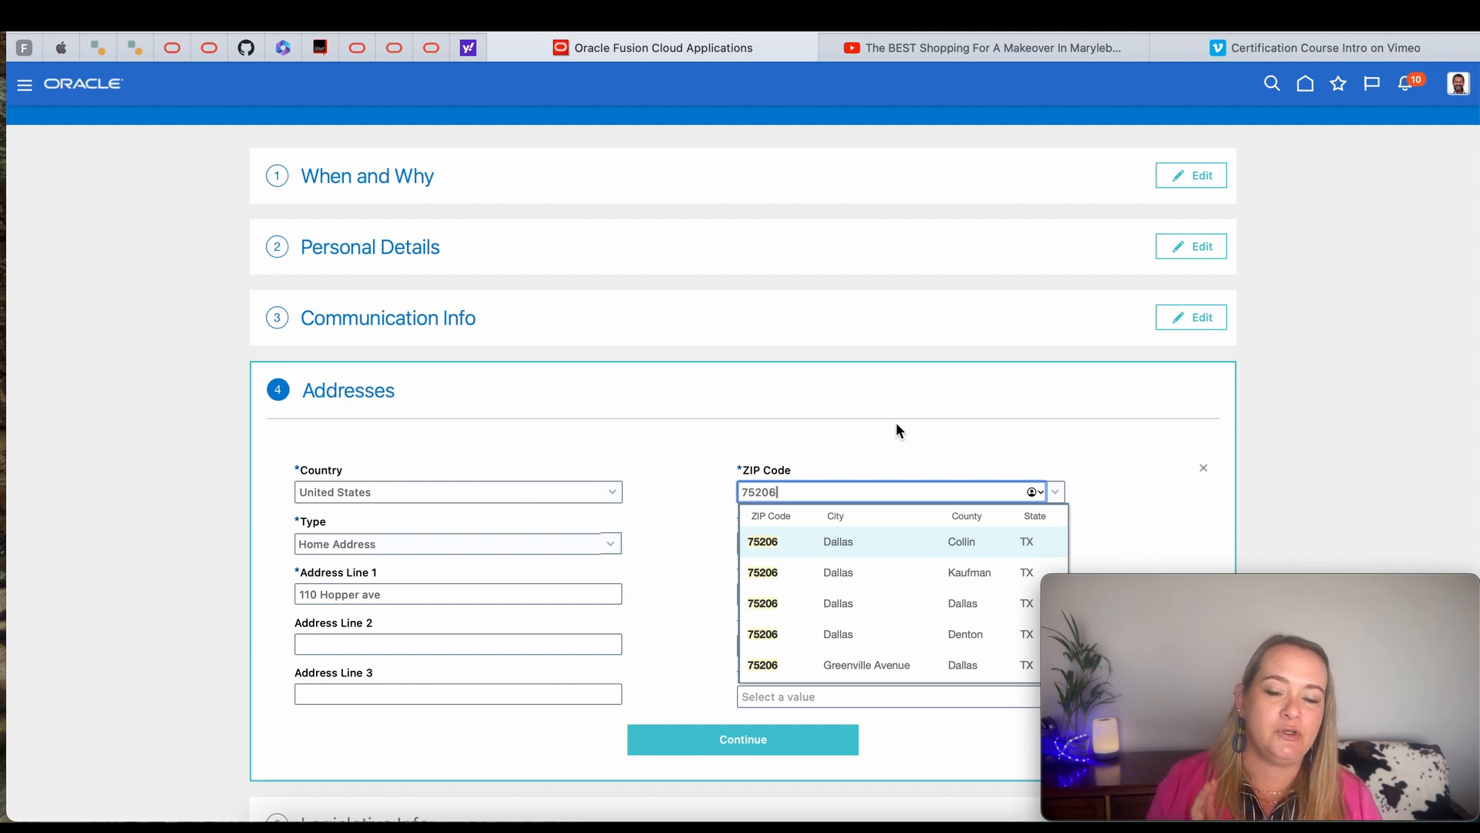
left_click(777, 668)
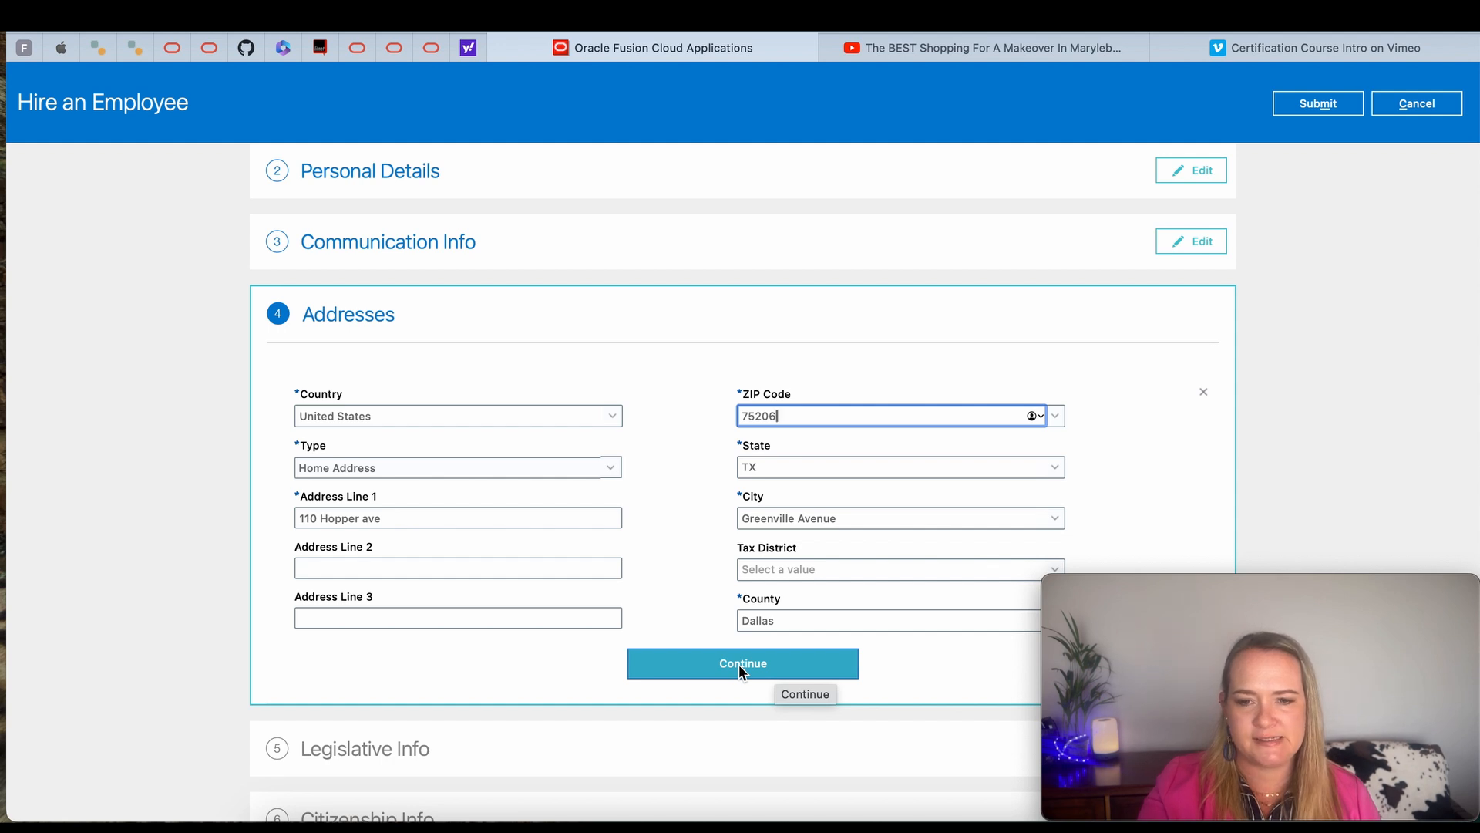
left_click(740, 667)
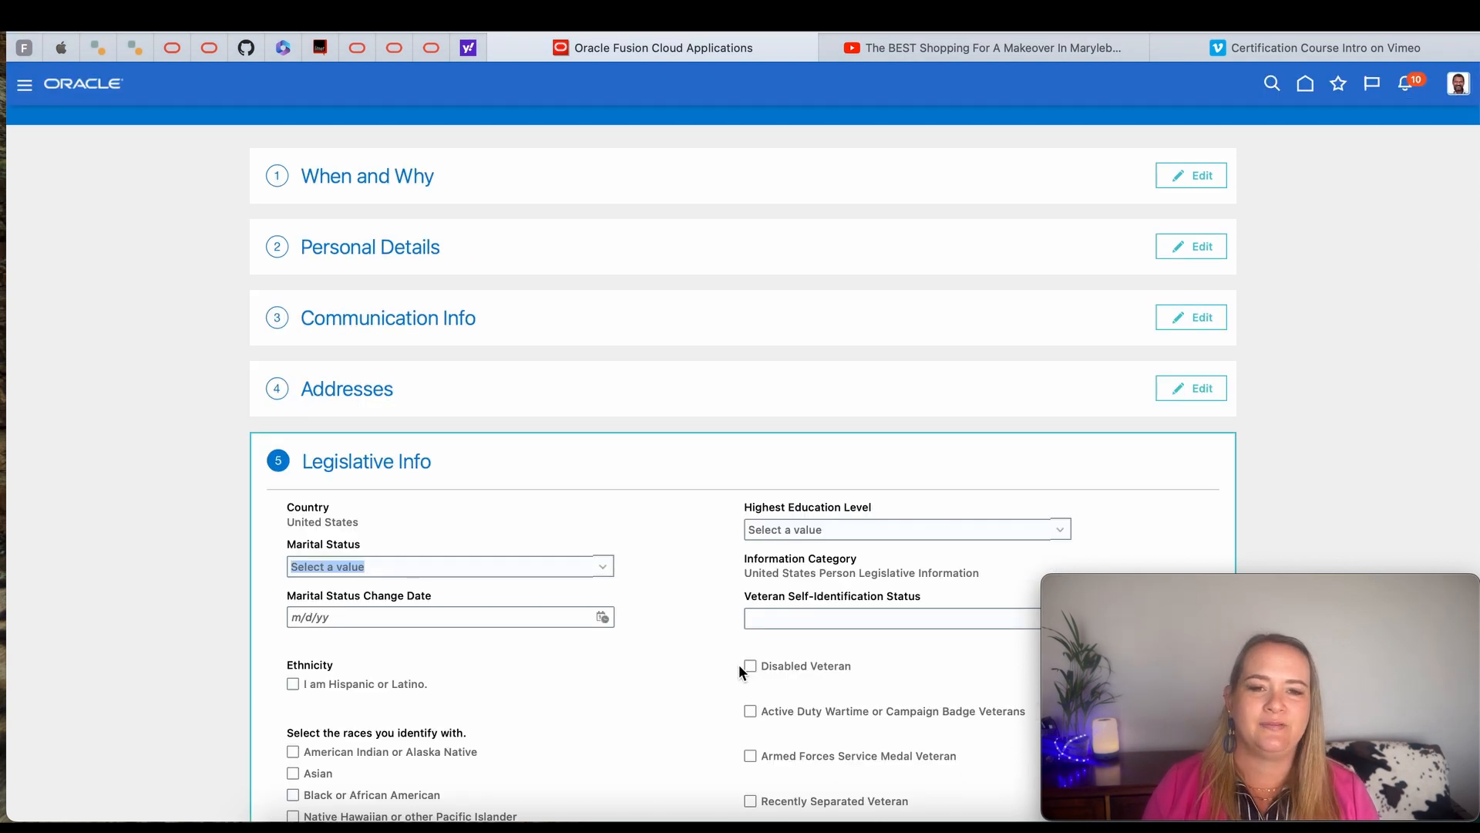
- Complete the legislative info with marital status Single and race White
left_click(608, 574)
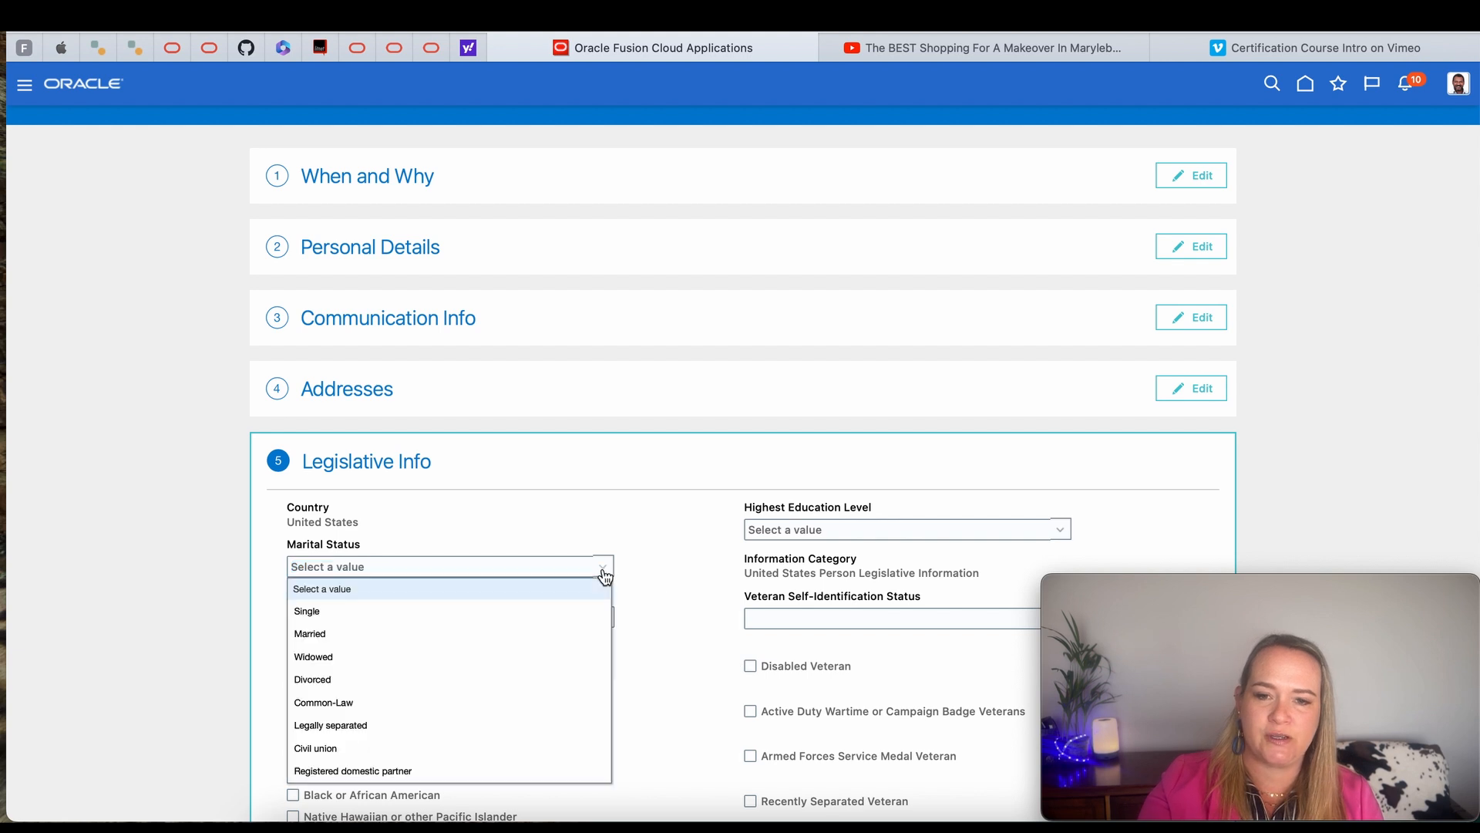
left_click(433, 612)
scroll(656, 478, "down", 3)
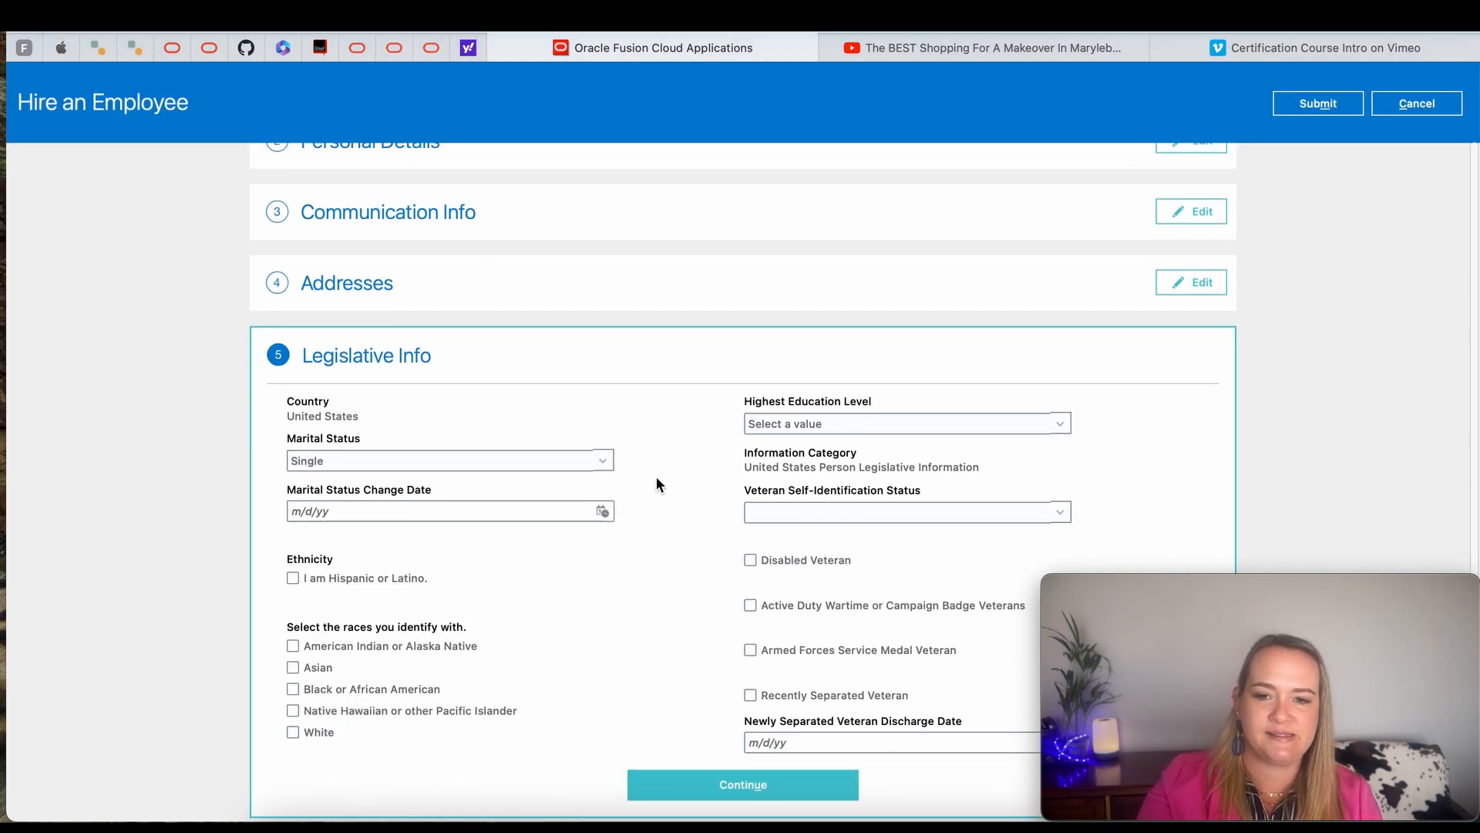
left_click(293, 715)
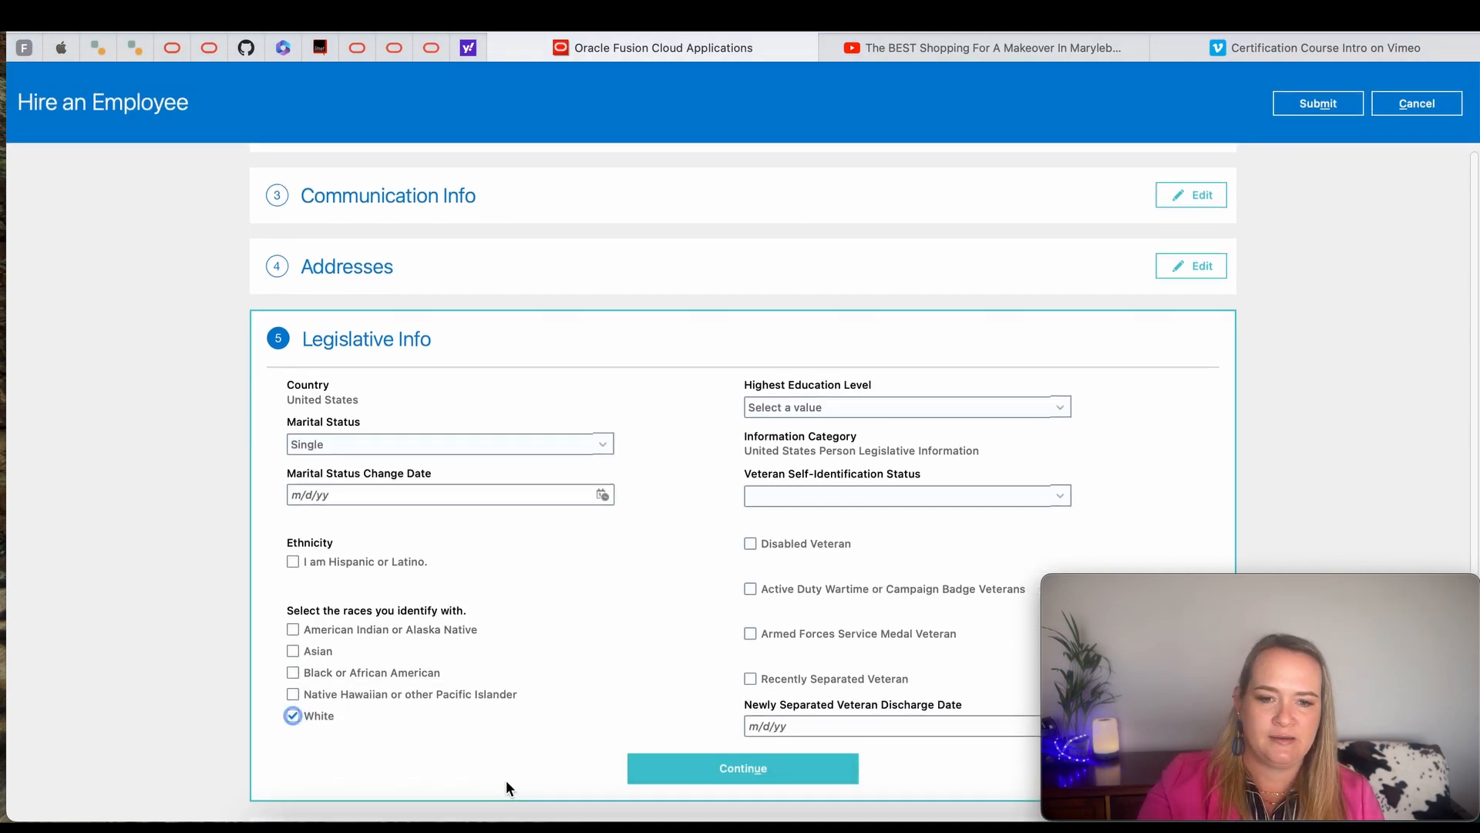
left_click(691, 767)
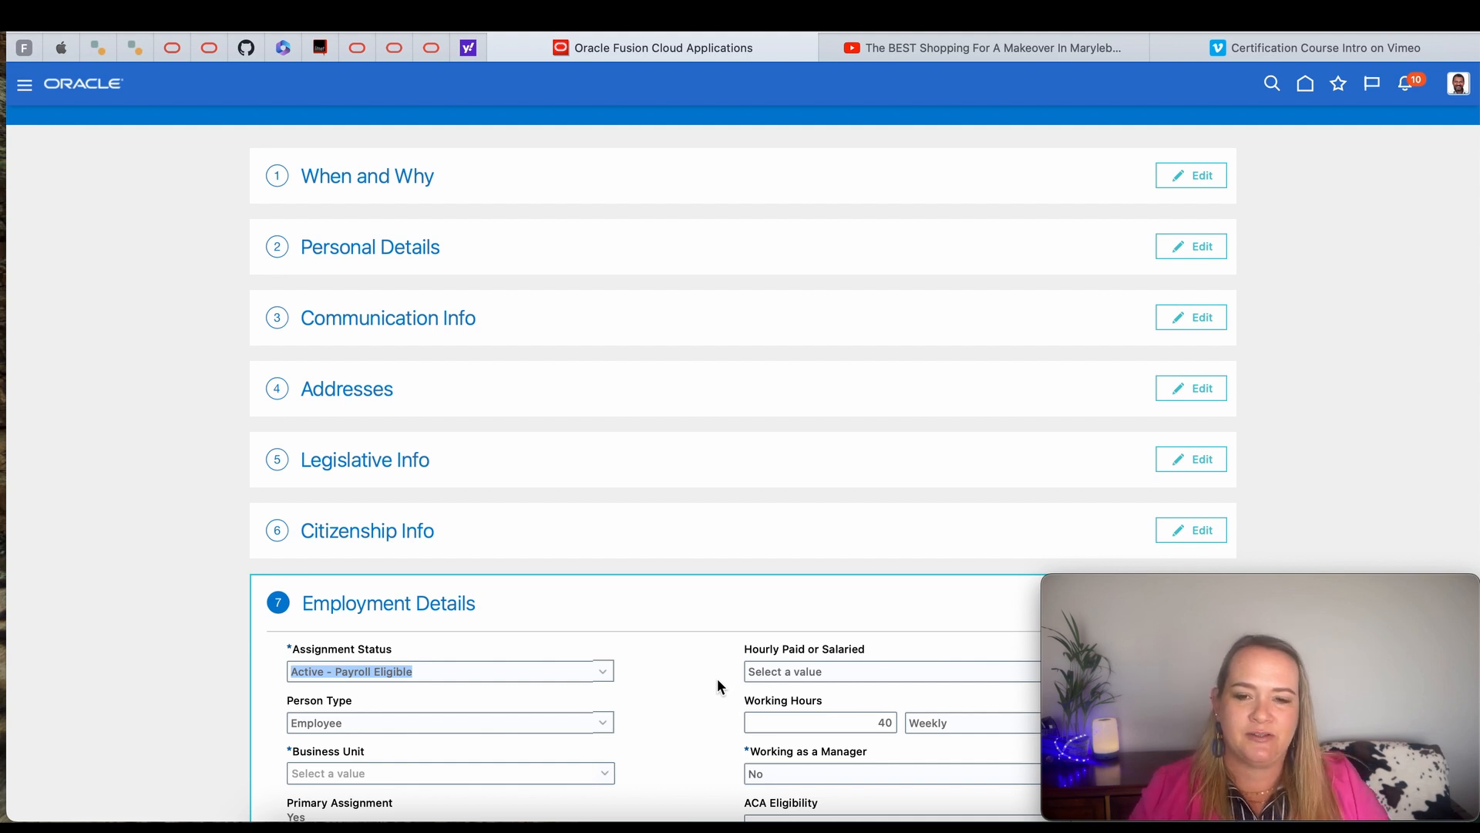
- In the employment details, set the business unit to US1 Business Unit and the job to Buyer
scroll(718, 685, "down", 4)
scroll(717, 684, "down", 2)
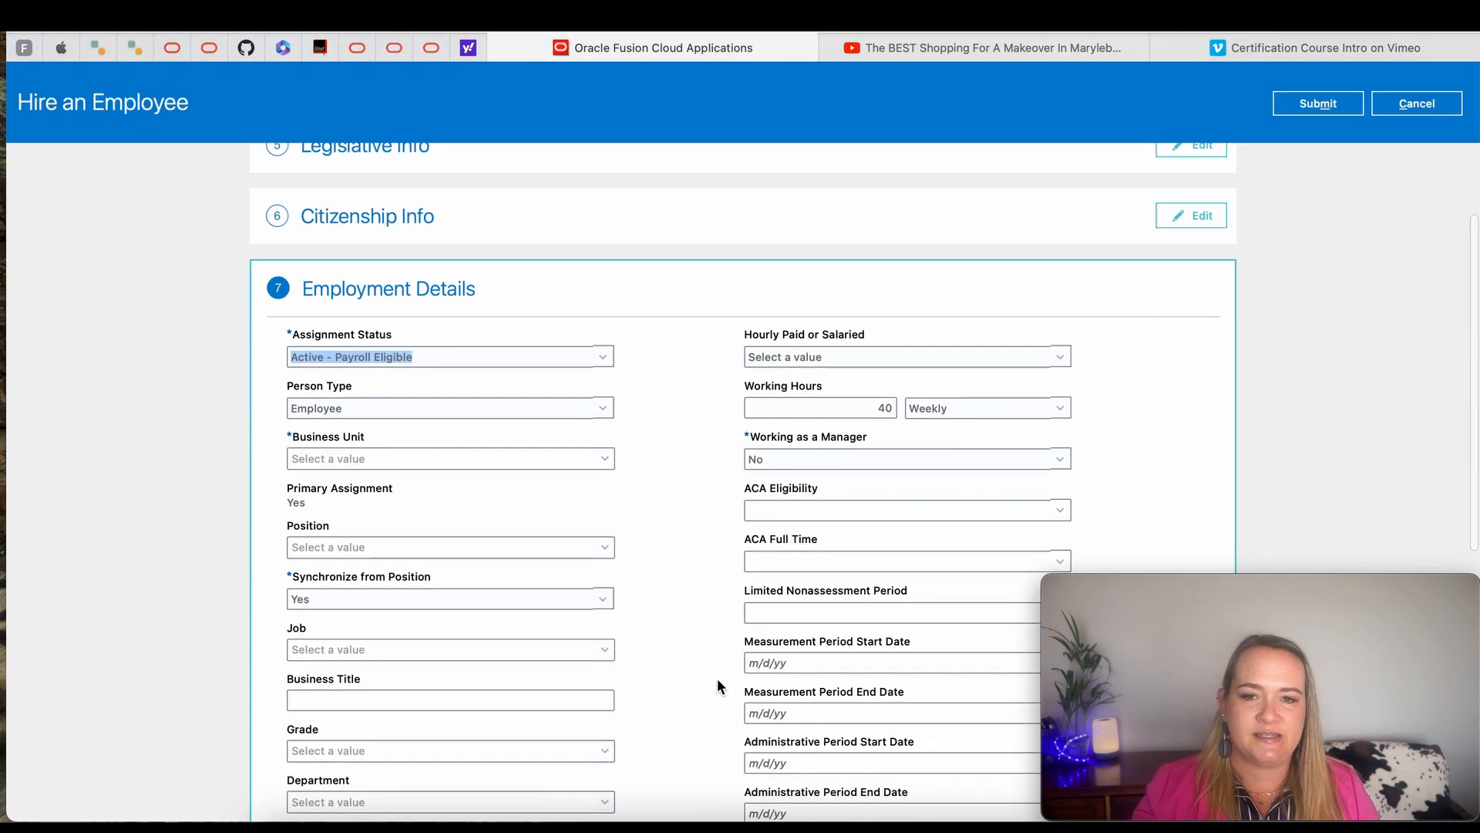
left_click(439, 330)
left_click(445, 392)
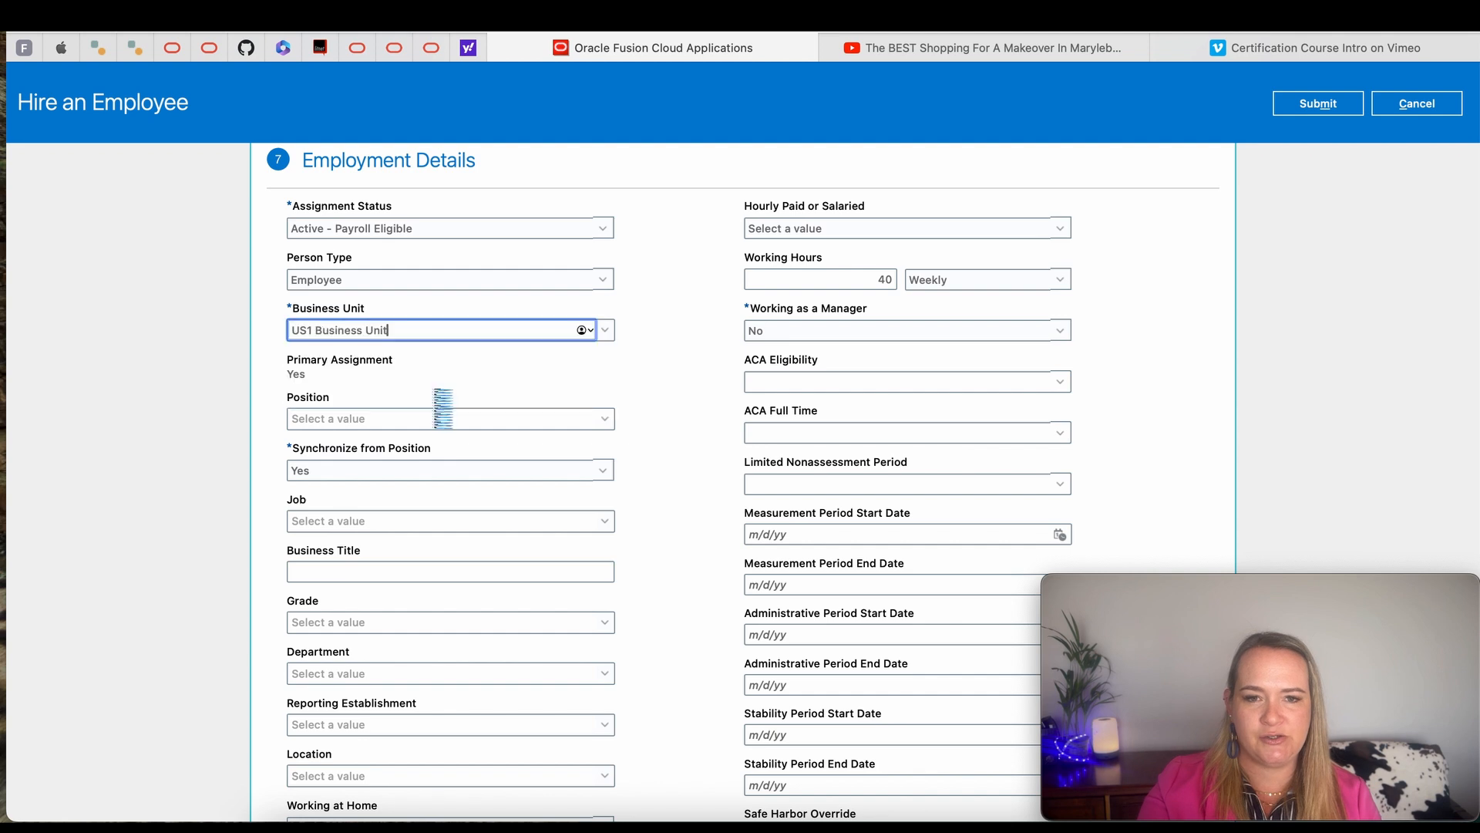
left_click(443, 520)
left_click(442, 588)
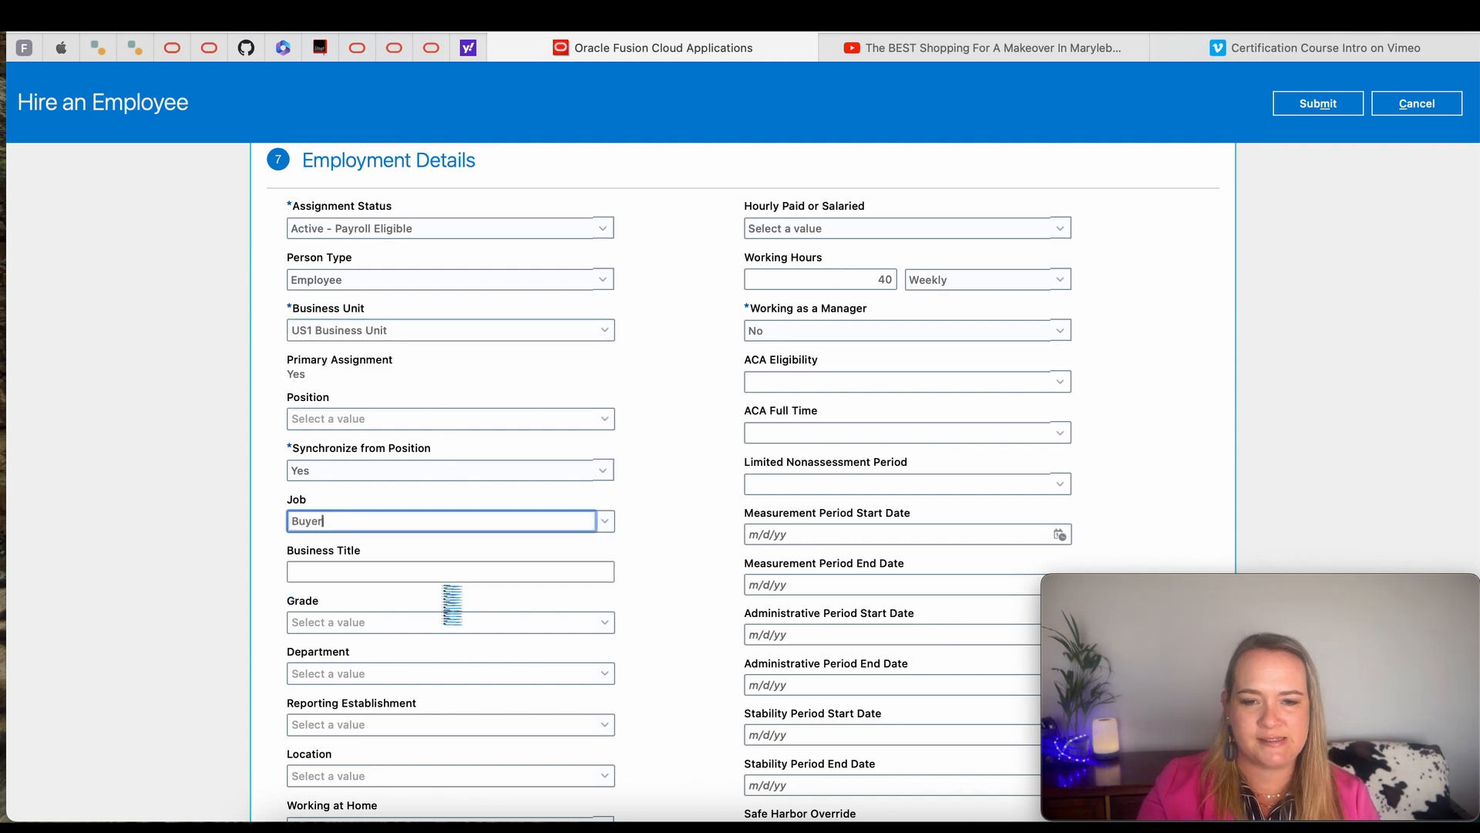
- Set the assignment's grade to Admin03 and its department to Procurement US
left_click(604, 621)
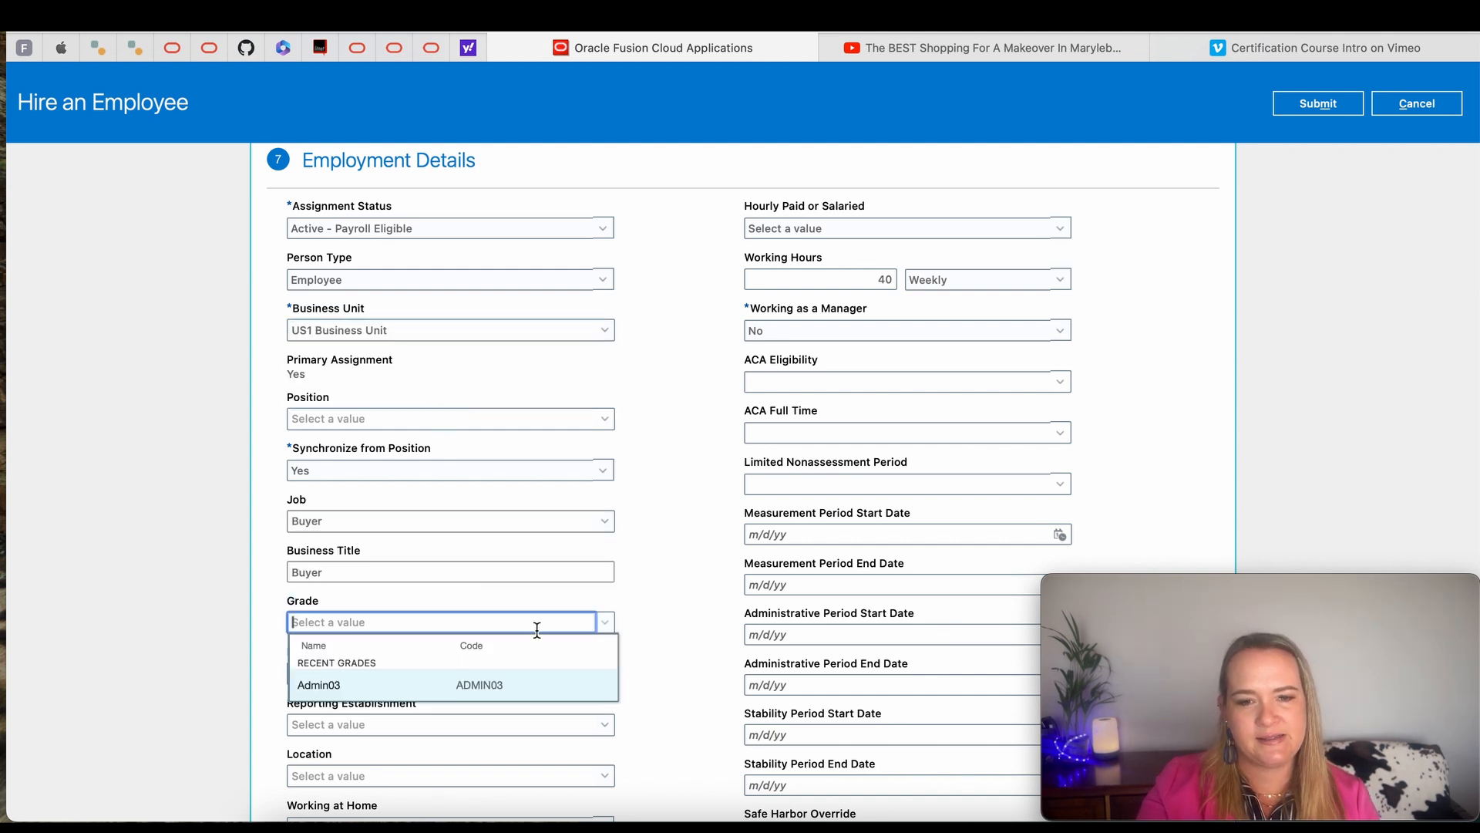
left_click(451, 686)
scroll(604, 671, "down", 1)
left_click(604, 607)
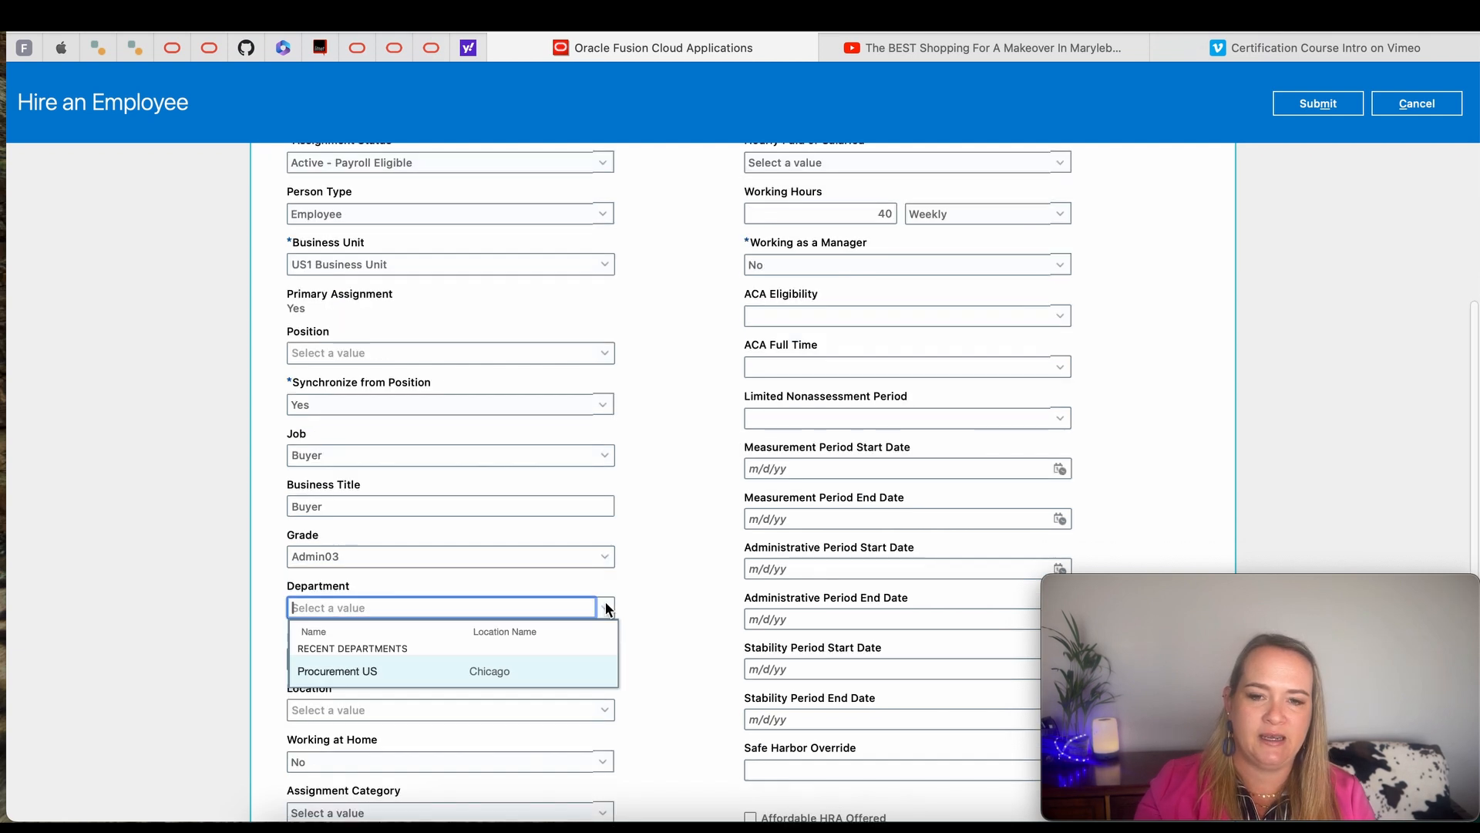
left_click(404, 669)
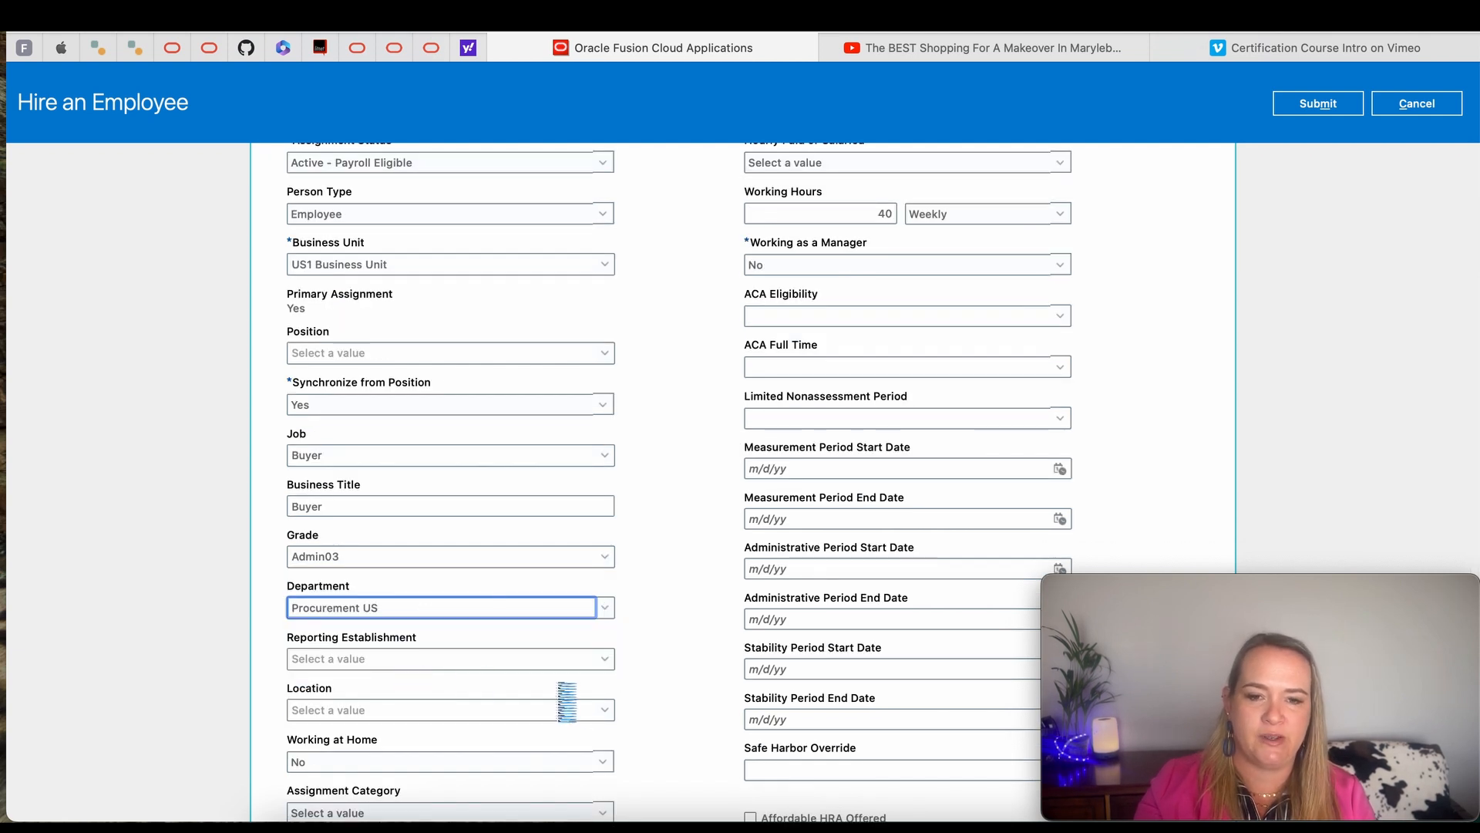
- Set Working at Home to Yes and the assignment to Full time, and proceed to assigning managers
scroll(440, 484, "down", 4)
left_click(440, 484)
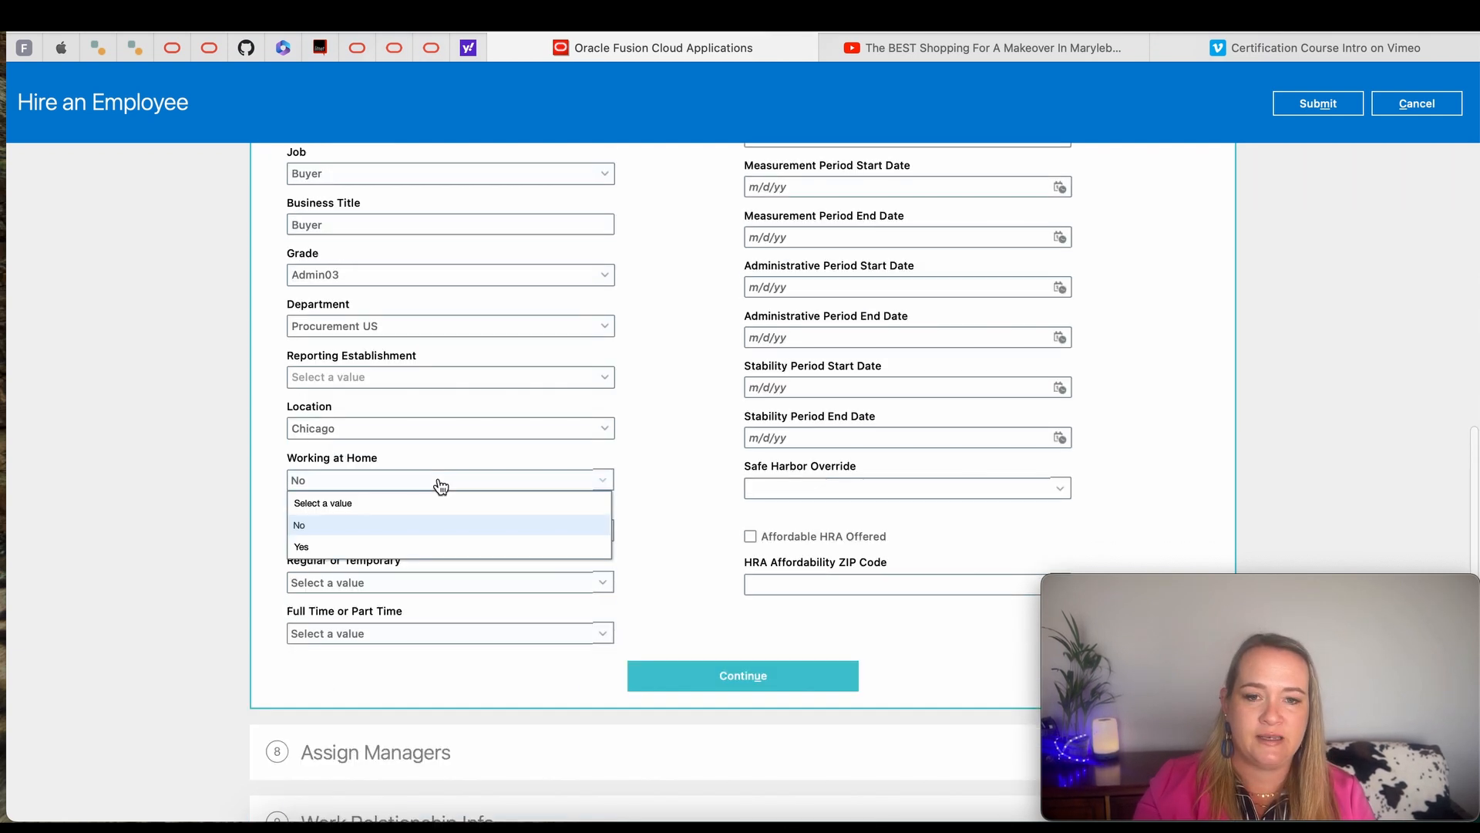
left_click(387, 546)
scroll(695, 584, "up", 4)
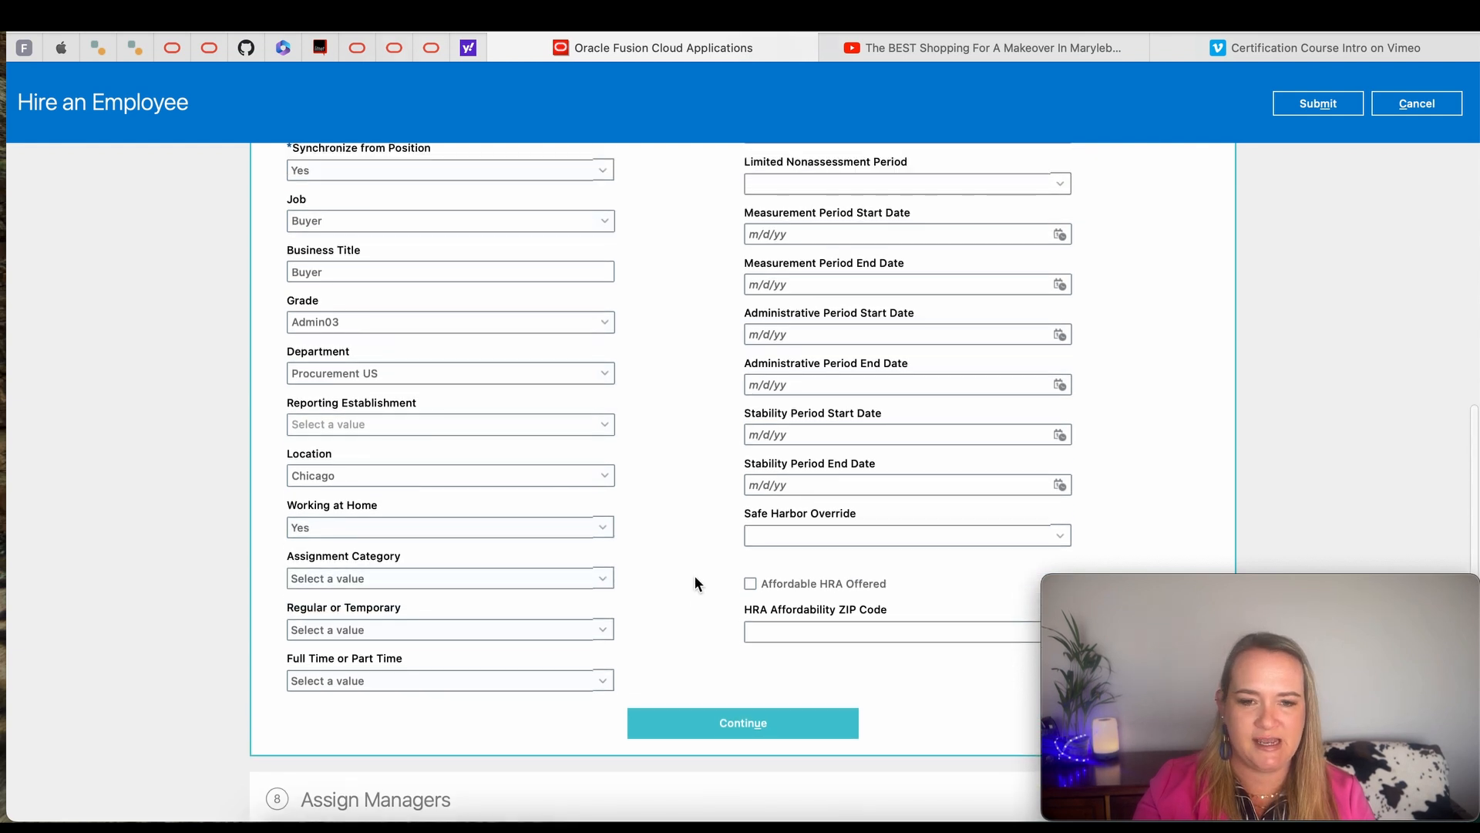
left_click(467, 777)
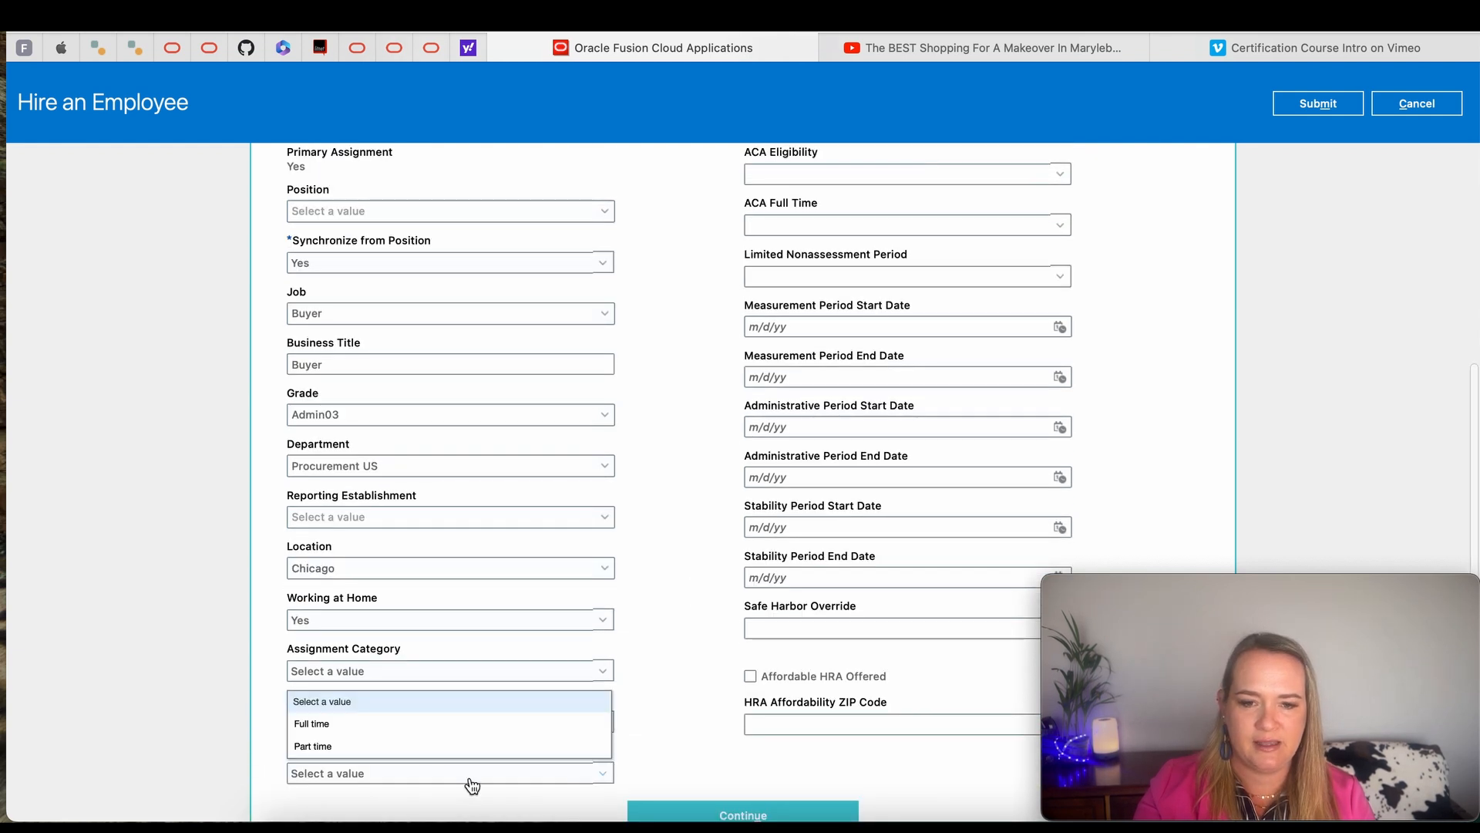
left_click(437, 720)
scroll(649, 700, "down", 5)
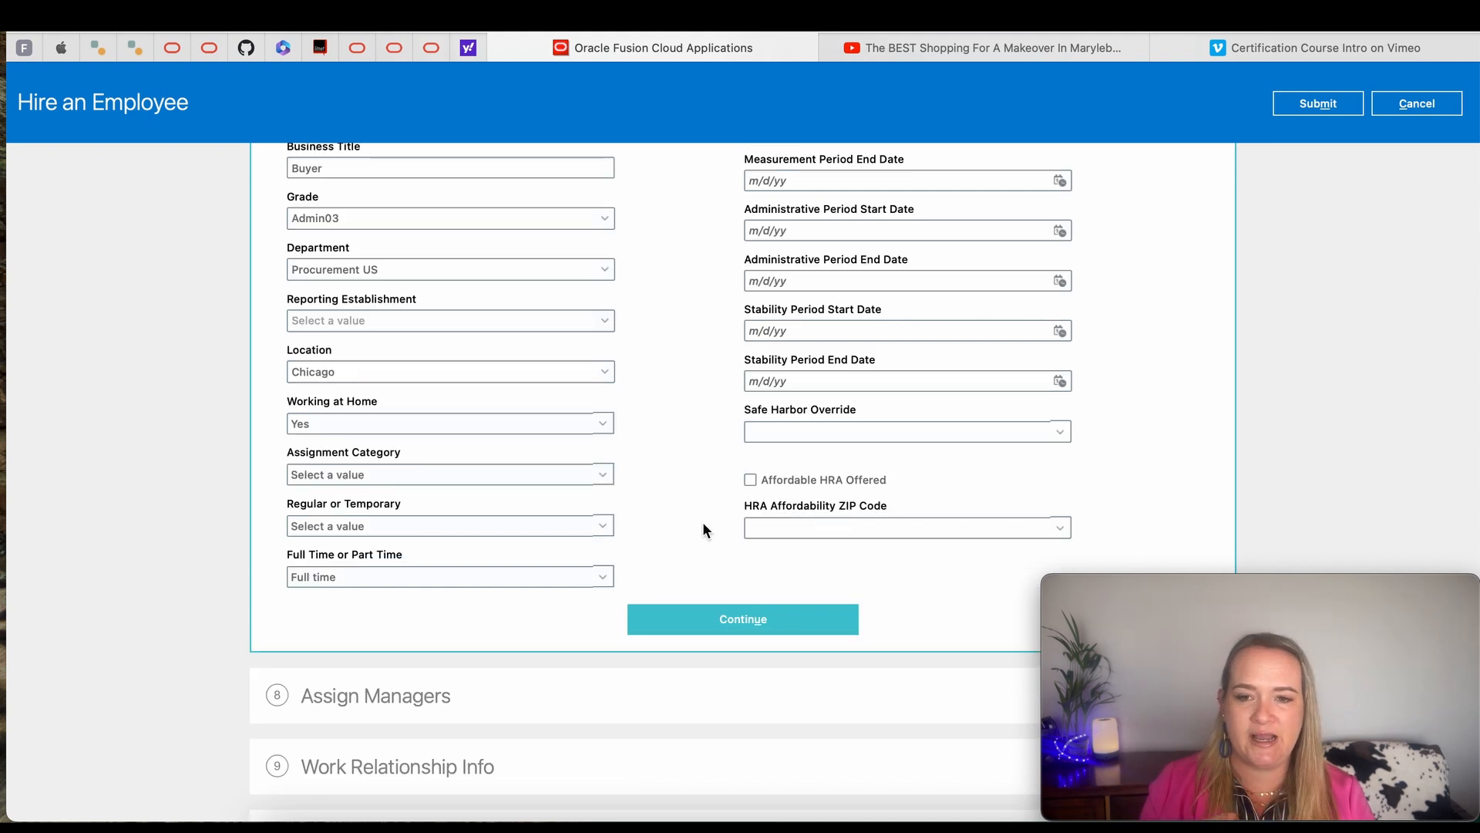
left_click(748, 617)
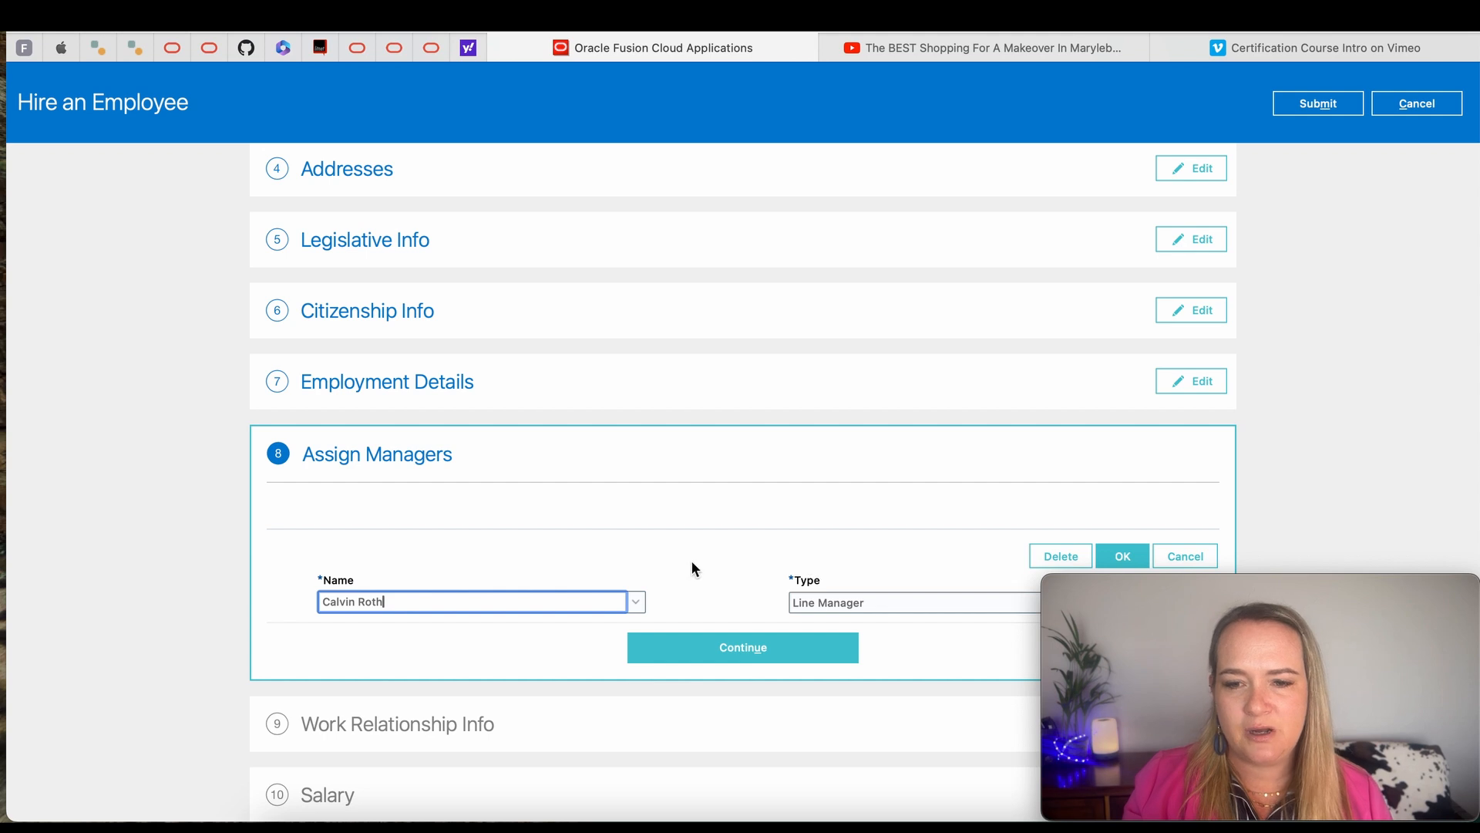
- Assign the employee's line manager and set the I-9 Status to Not started in the work relationship info
scroll(689, 564, "down", 1)
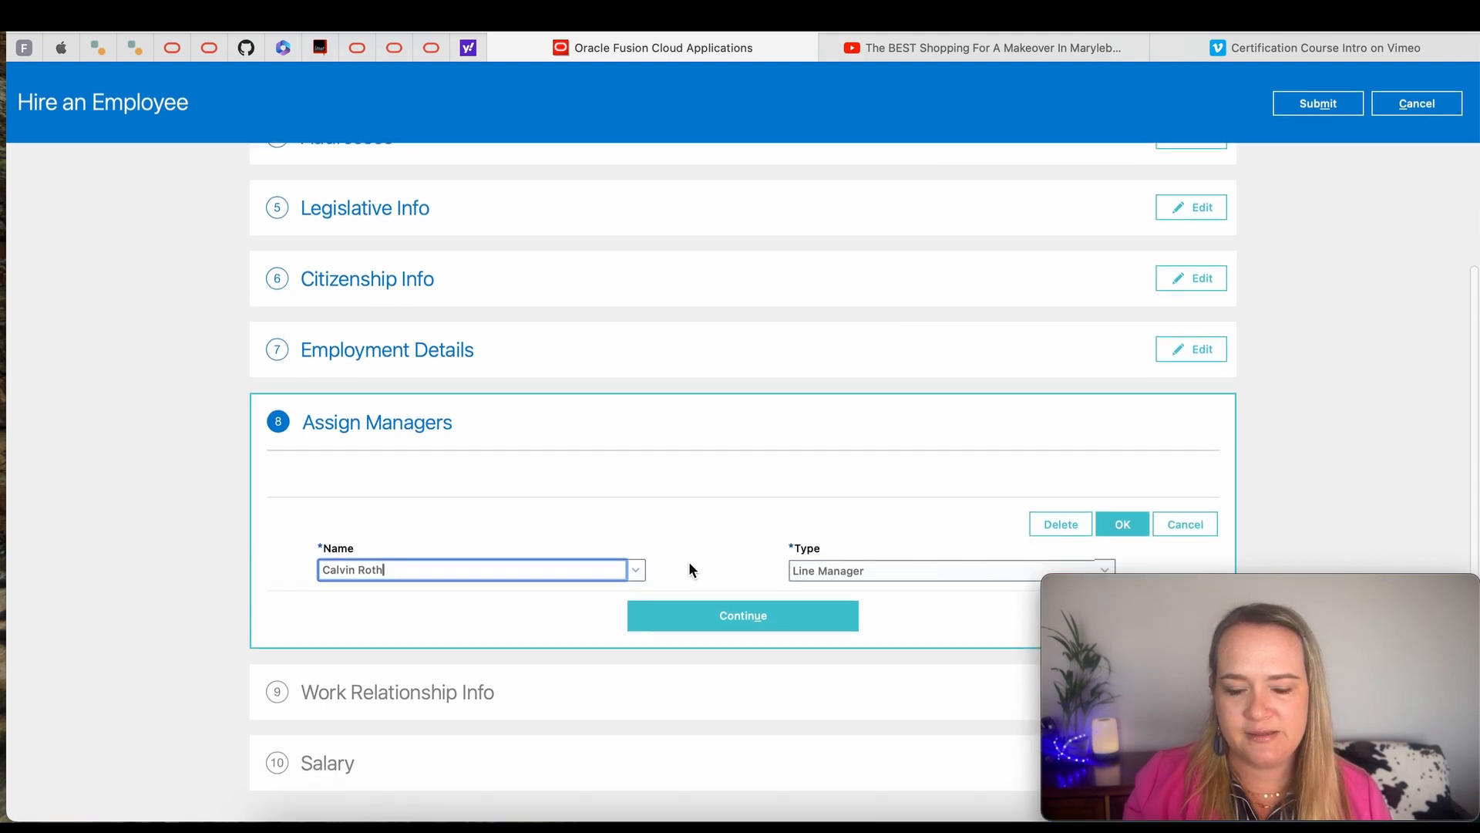
left_click(749, 619)
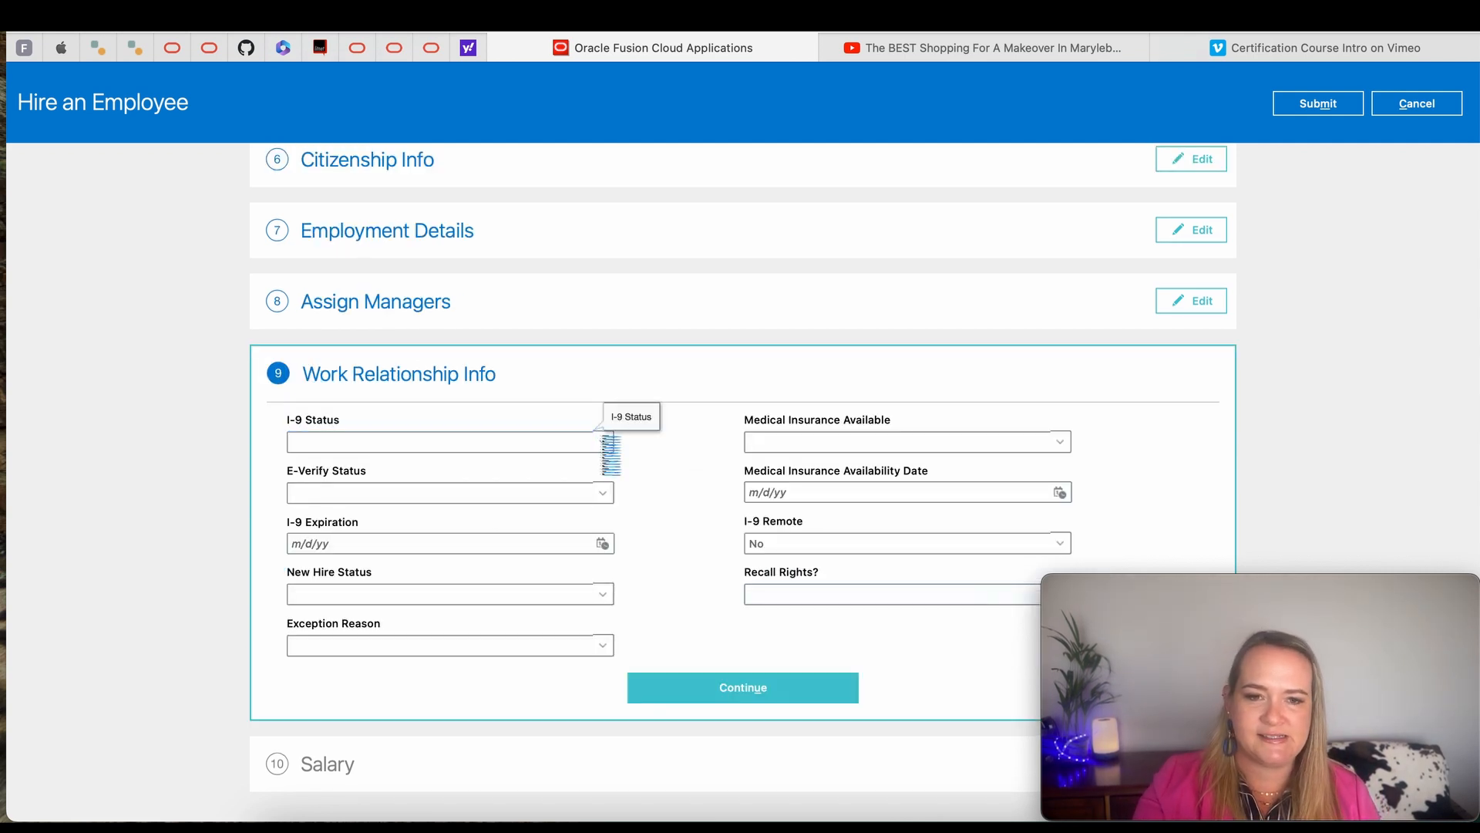
left_click(463, 442)
left_click(386, 535)
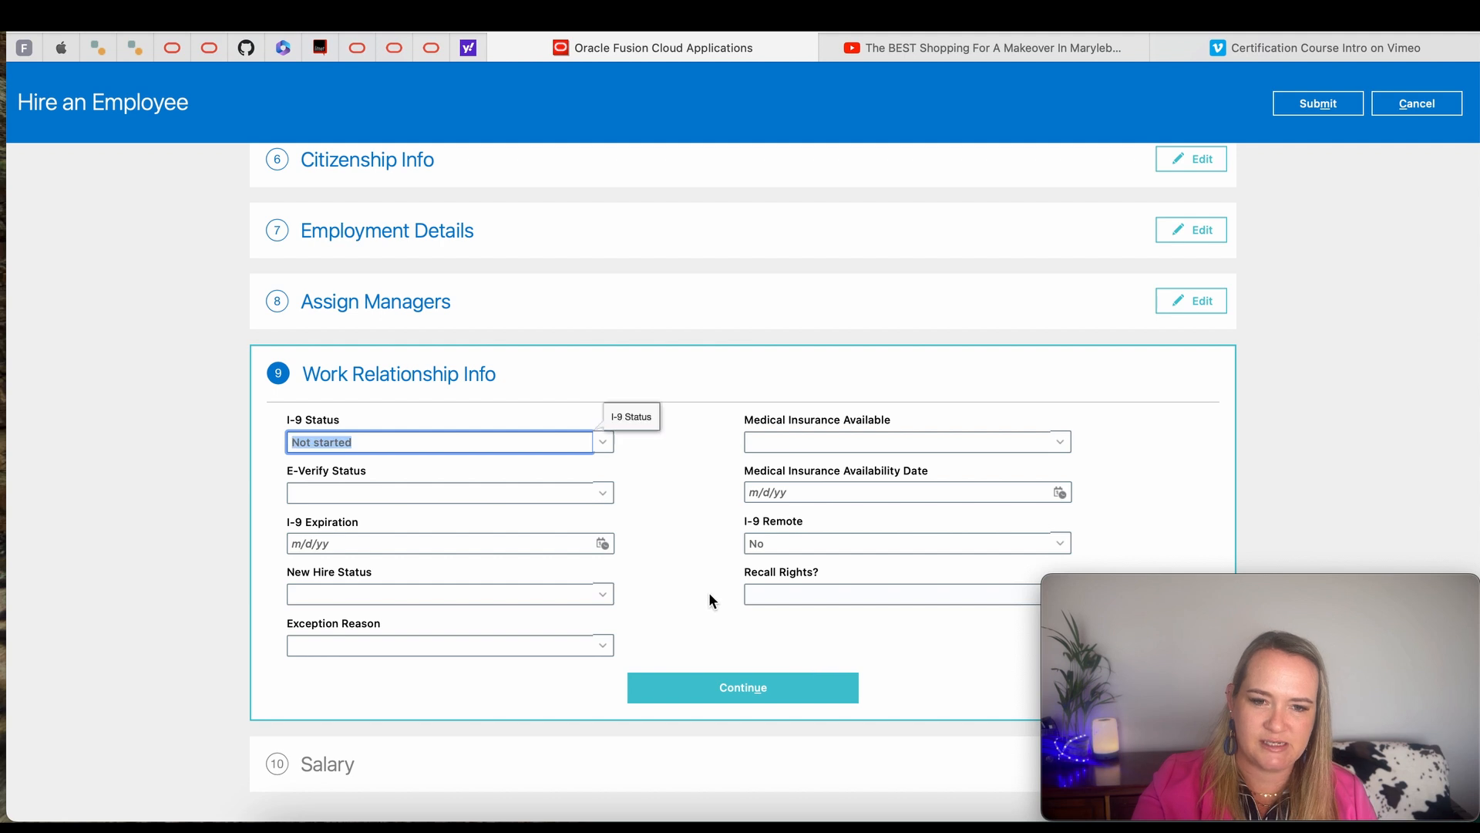
left_click(731, 688)
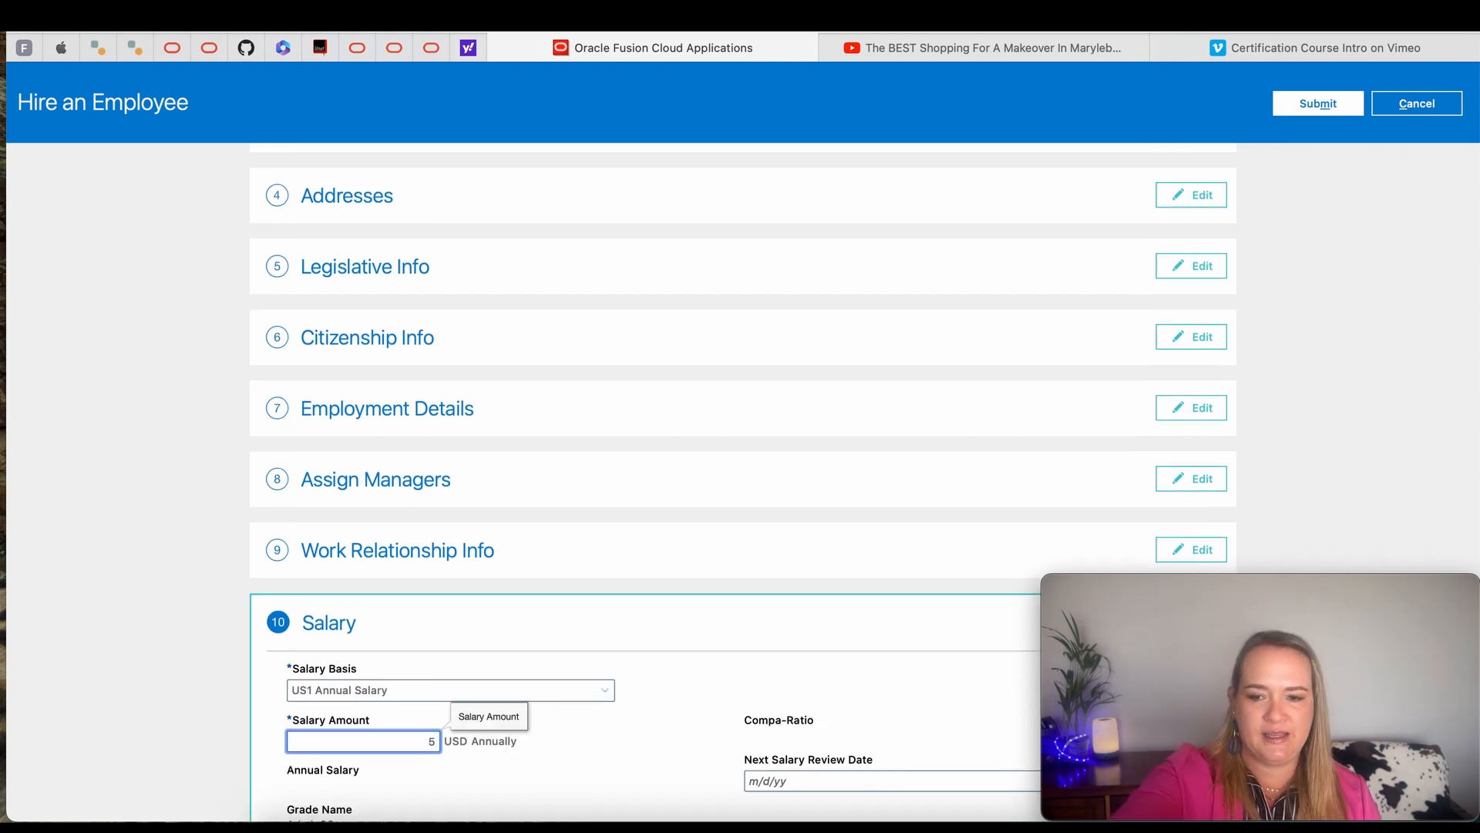
- Set the salary basis to US1 Annual Salary and the salary amount to 50,000 USD
type("50,00")
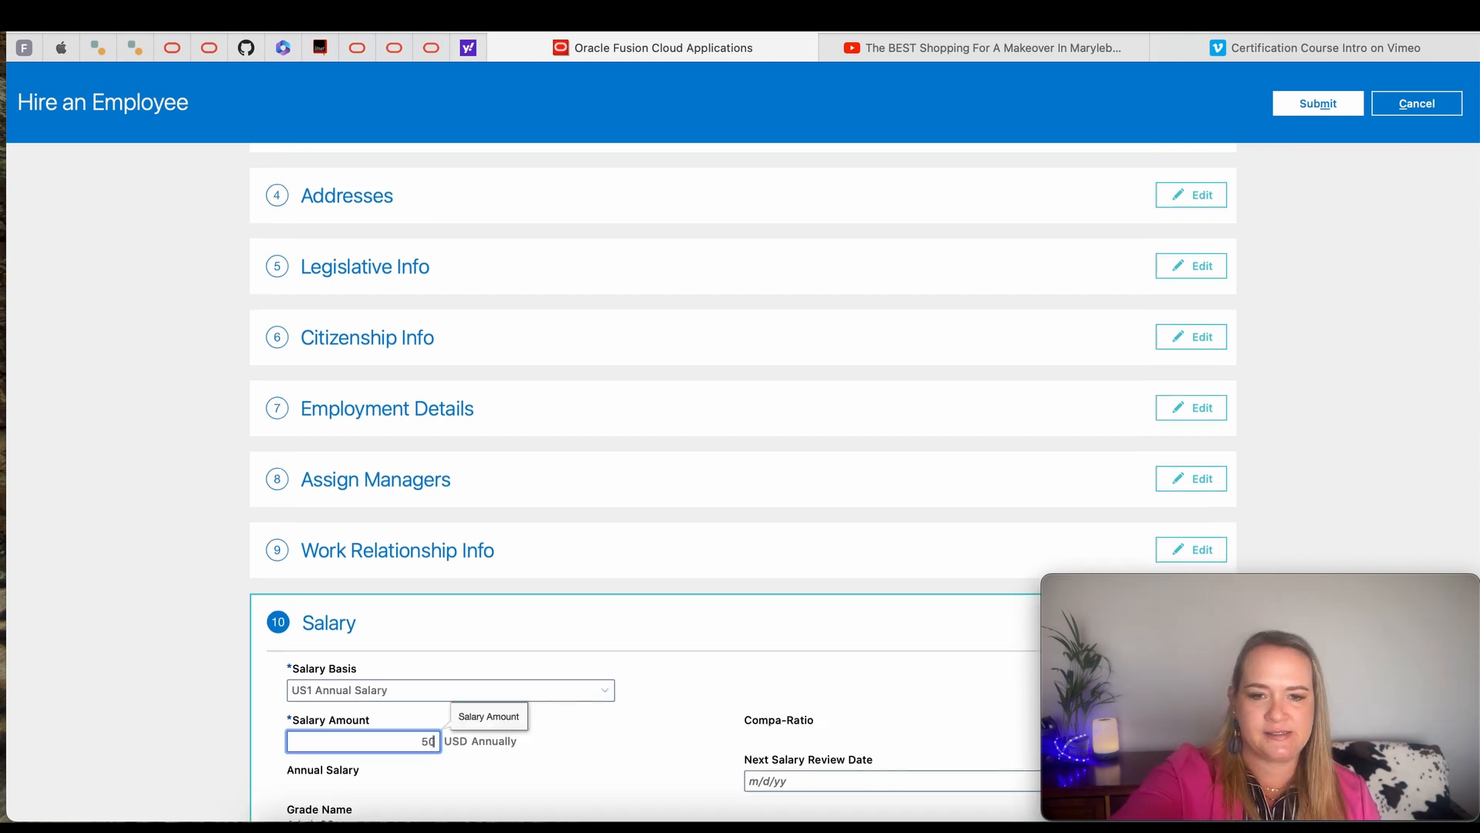
type("0")
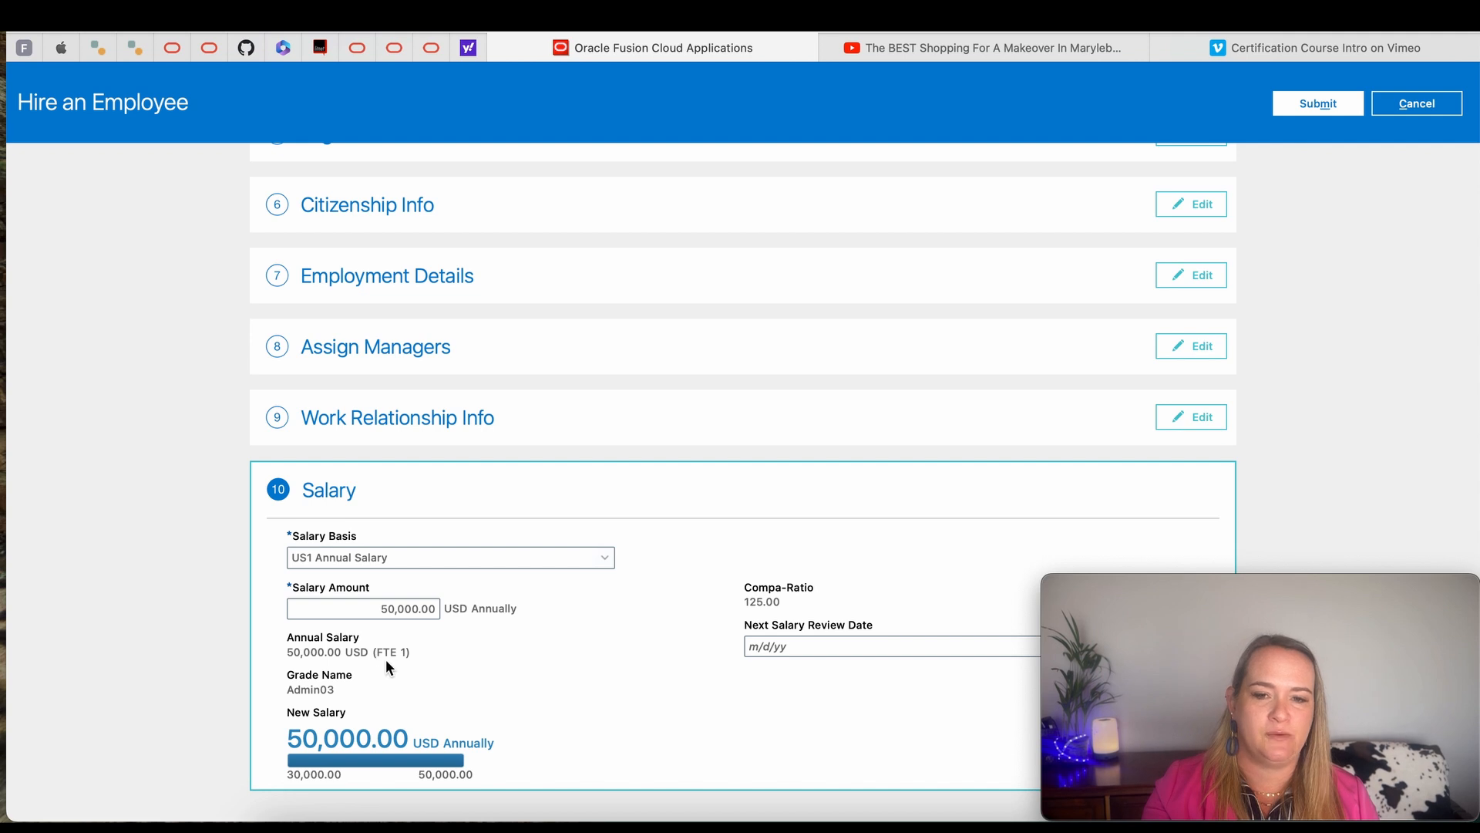
scroll(386, 659, "up", 5)
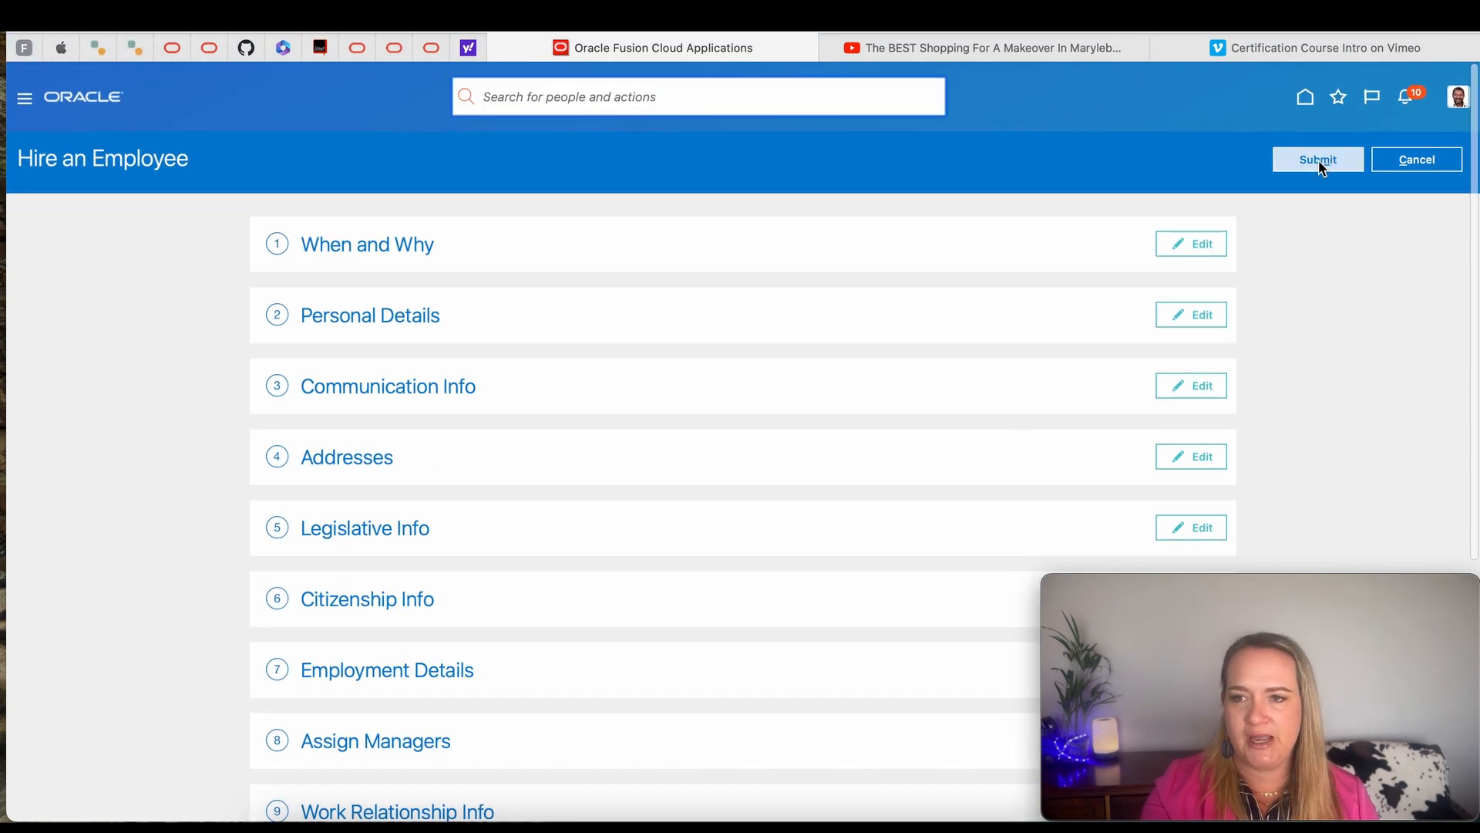